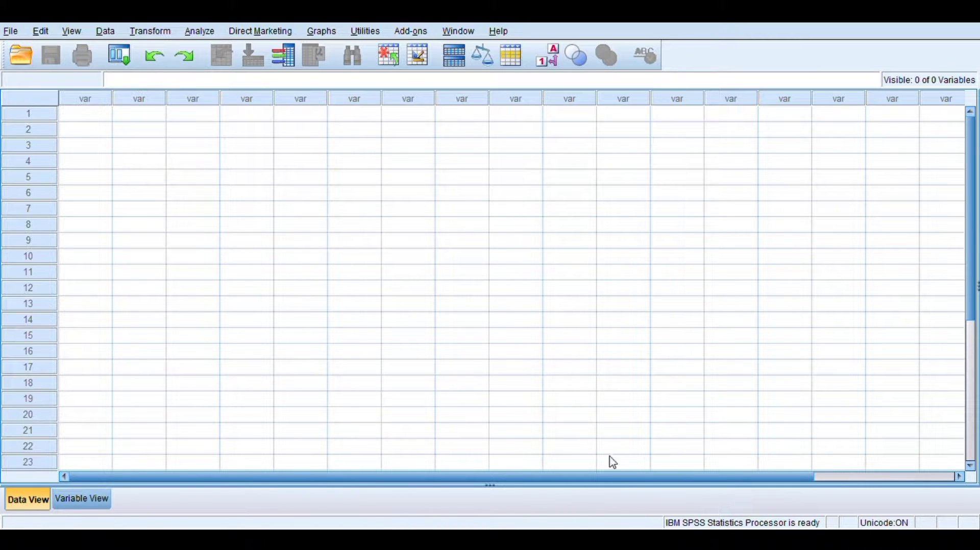
Step: Define five numeric variables named B_1, B_2, B_3, B_4 and B_5 in the first five rows of the variable list
{"action": "left_click", "coordinate": [83, 500]}
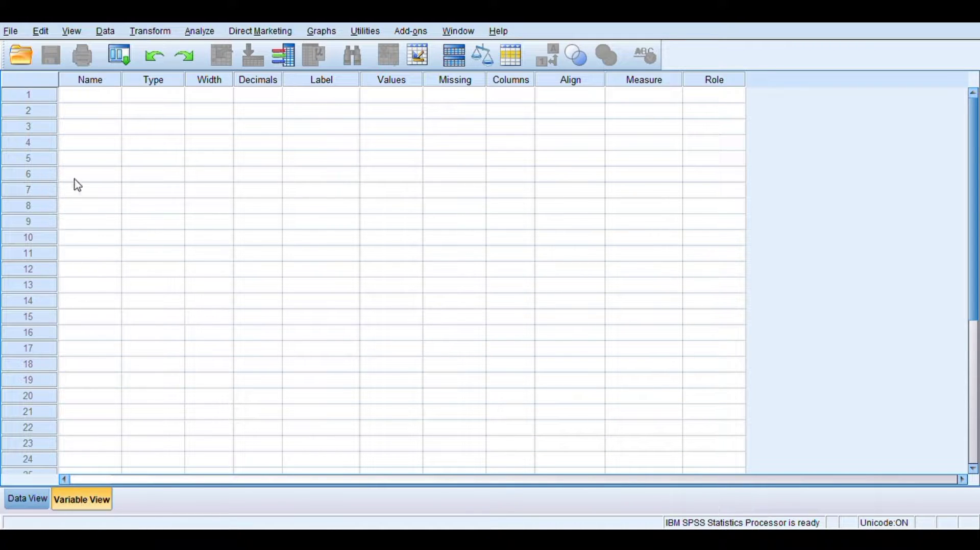
{"action": "left_click", "coordinate": [94, 98]}
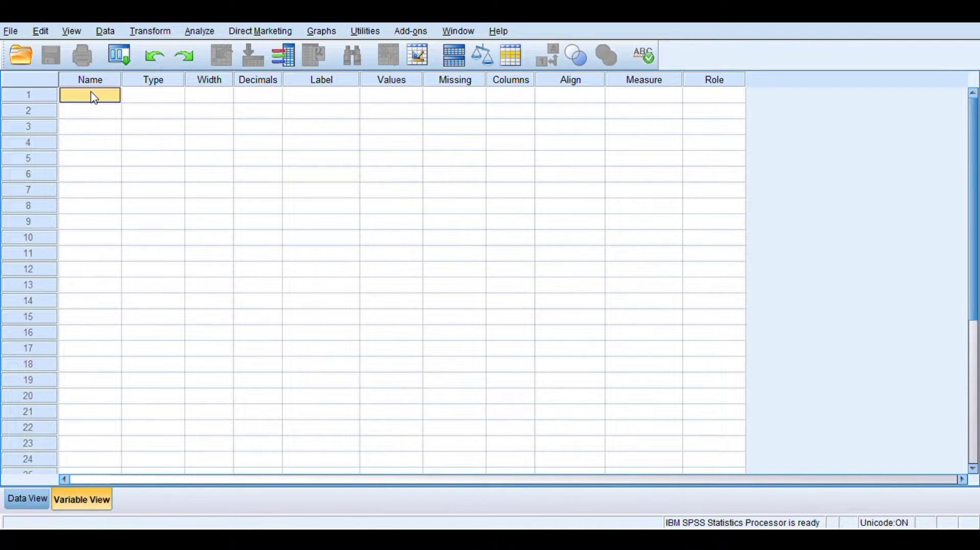
{"action": "type", "text": "B_1"}
{"action": "key", "text": "Return"}
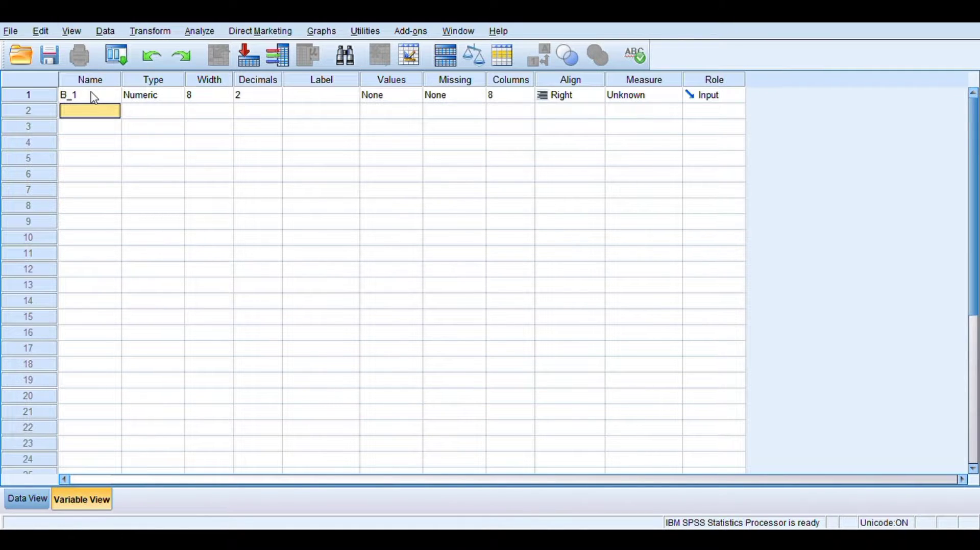
{"action": "type", "text": "B_2"}
{"action": "key", "text": "Return"}
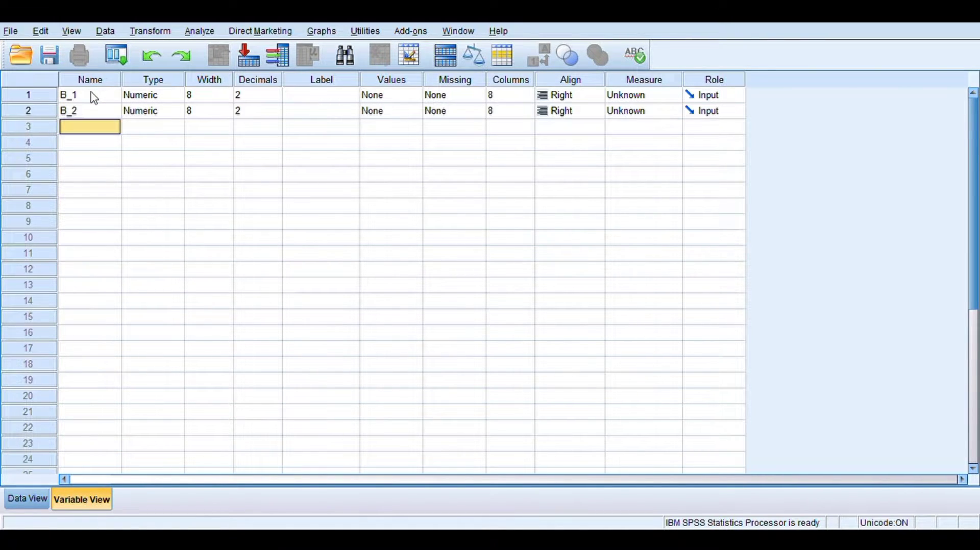
{"action": "type", "text": "B_3"}
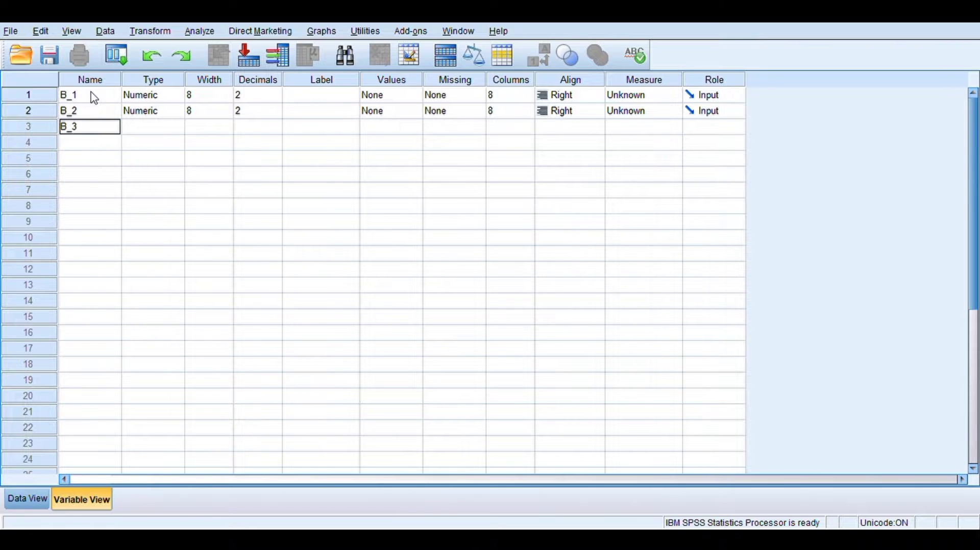
{"action": "key", "text": "Return"}
{"action": "type", "text": "B"}
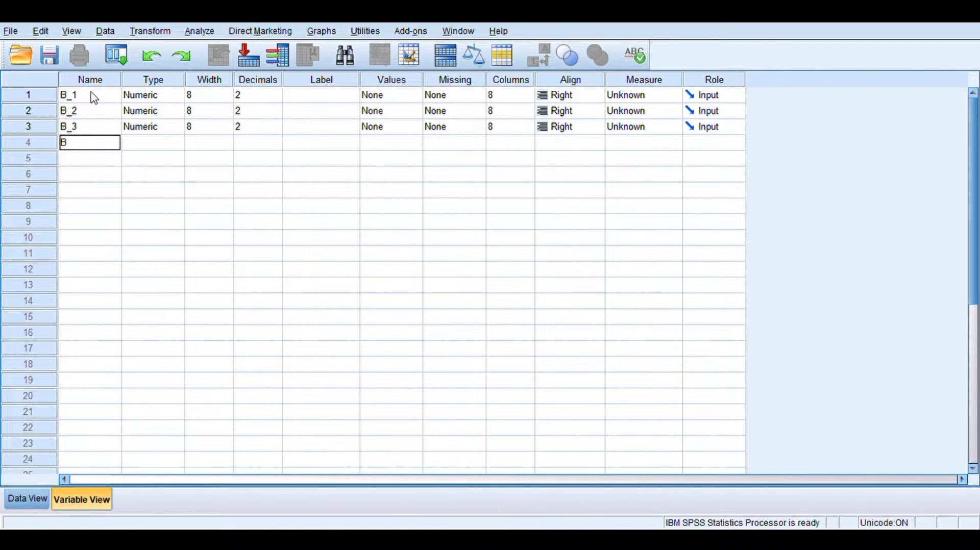
{"action": "type", "text": "_4"}
{"action": "key", "text": "Return"}
{"action": "type", "text": "B"}
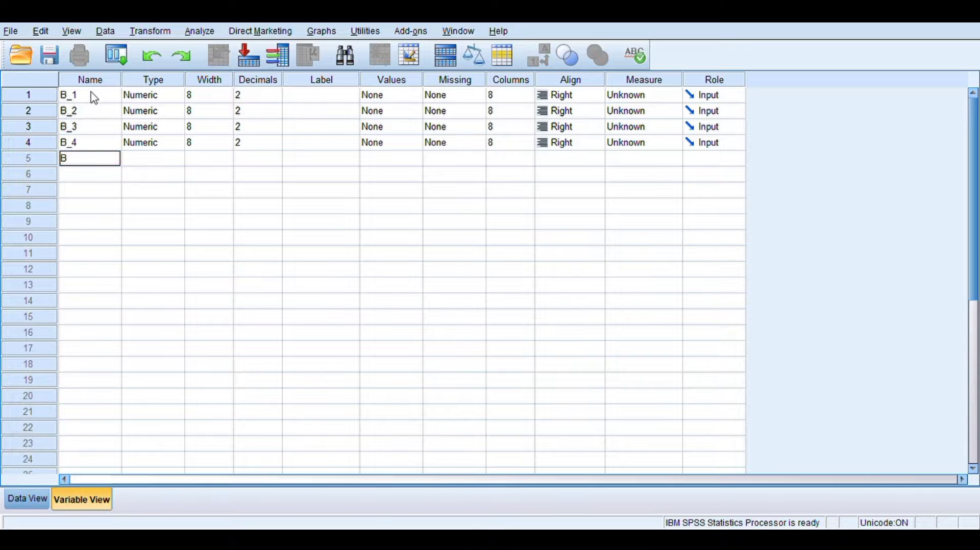
{"action": "type", "text": "_5"}
{"action": "key", "text": "Return"}
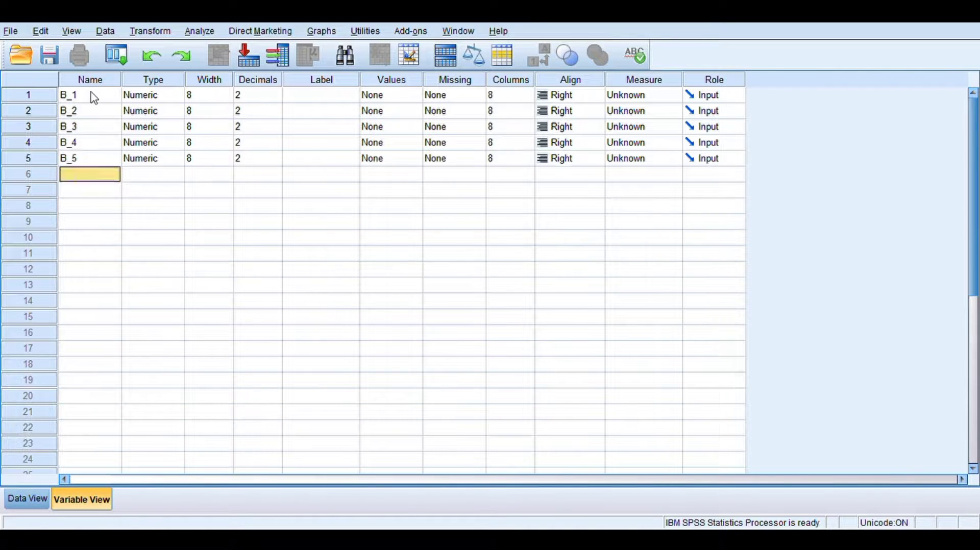
Step: Add five more numeric variables named B_6, B_7, B_8, B_9 and B_10 below B_5
{"action": "type", "text": "B_"}
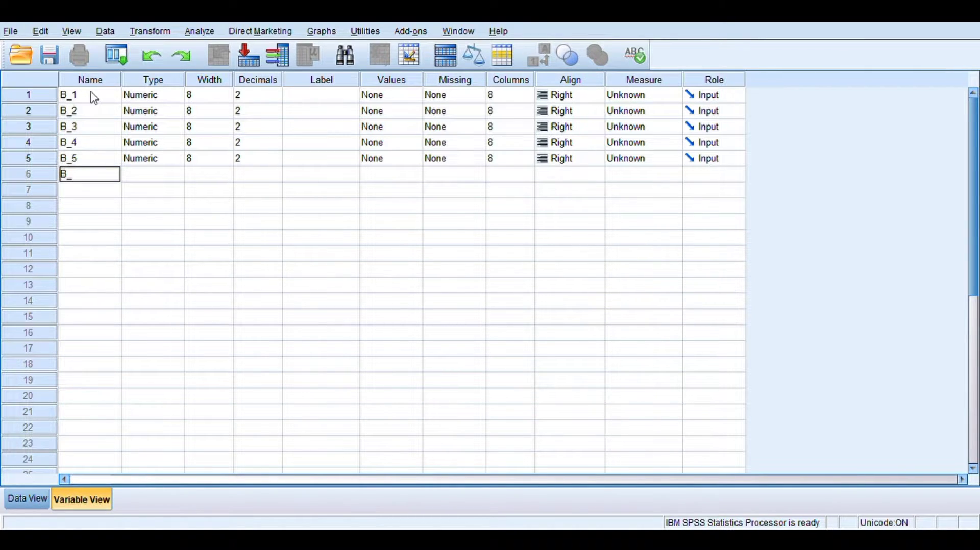
{"action": "type", "text": "6"}
{"action": "key", "text": "Return"}
{"action": "type", "text": "B_"}
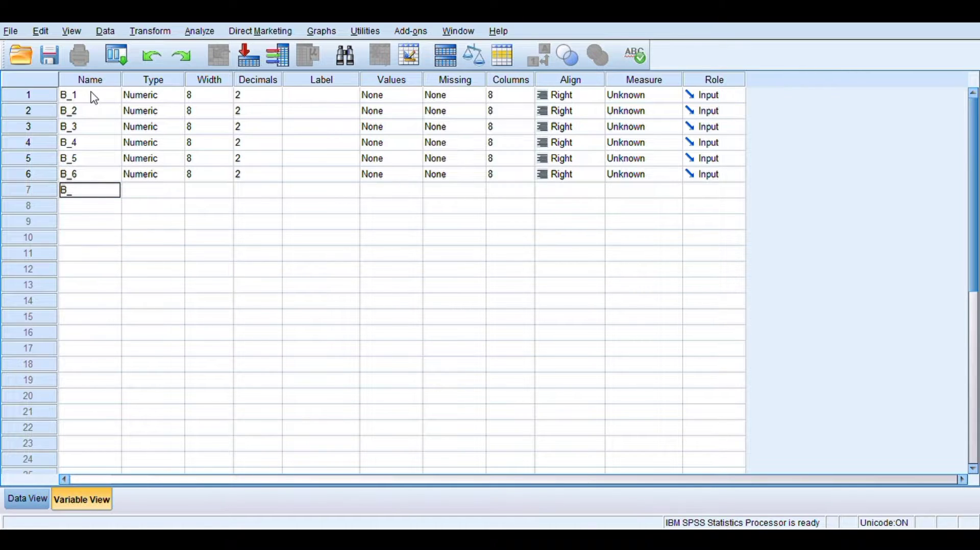
{"action": "type", "text": "7"}
{"action": "key", "text": "Return"}
{"action": "type", "text": "B"}
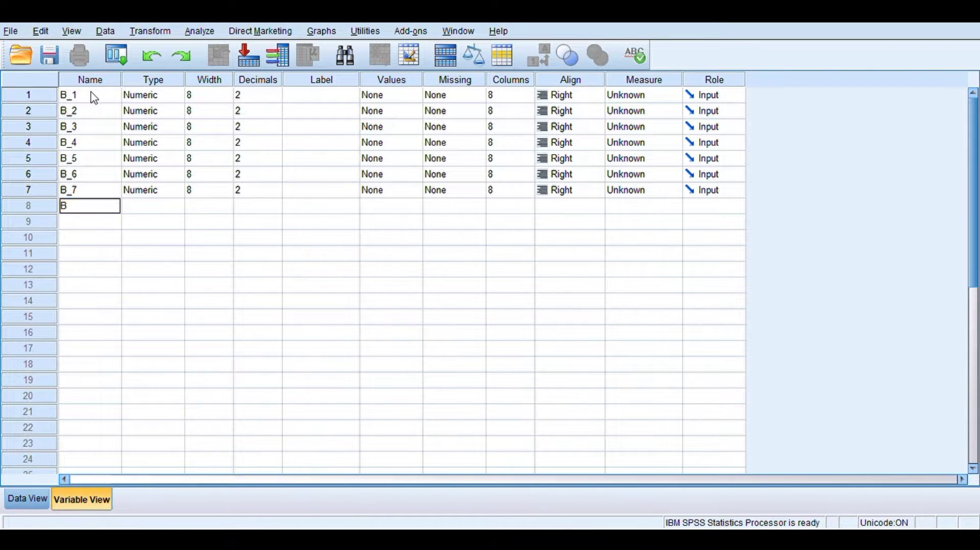
{"action": "type", "text": "_8"}
{"action": "key", "text": "Return"}
{"action": "type", "text": "B"}
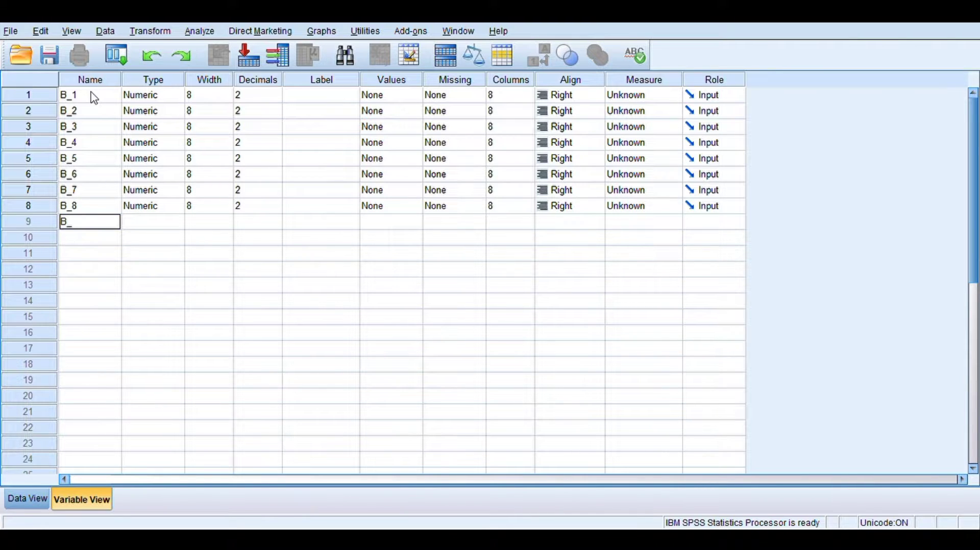
{"action": "type", "text": "_9"}
{"action": "key", "text": "Return"}
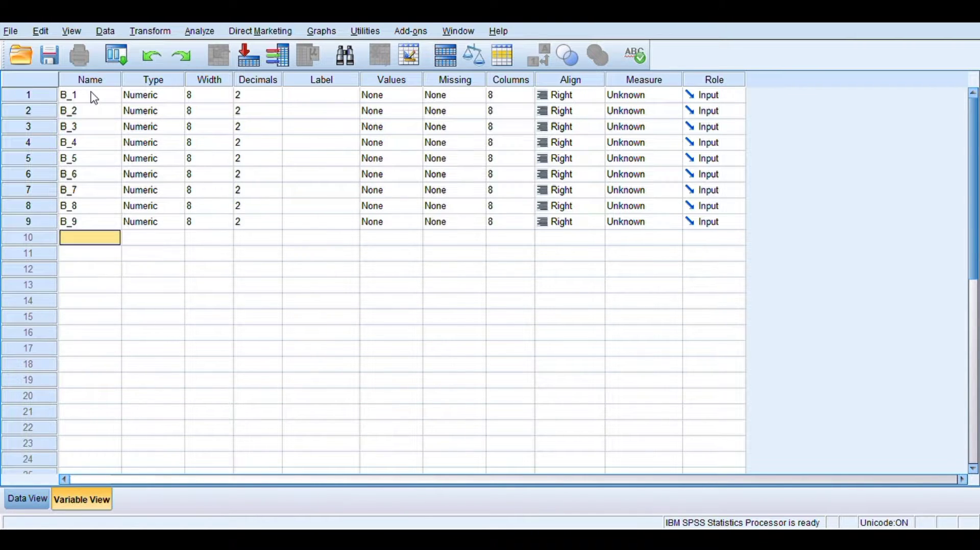
{"action": "type", "text": "B"}
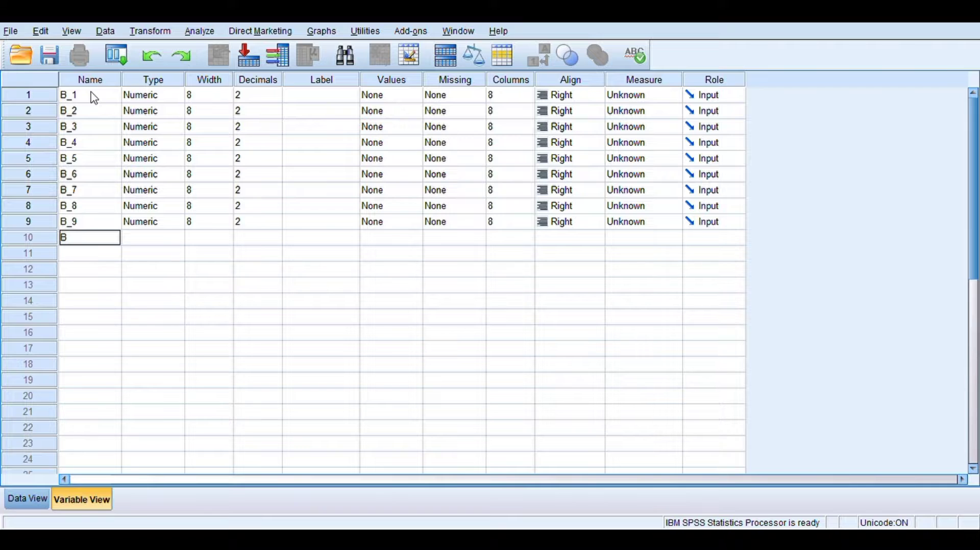
{"action": "type", "text": "_10"}
{"action": "key", "text": "Return"}
Step: Add a variable named B_TOTAL below B_10 for the total score
{"action": "type", "text": "B"}
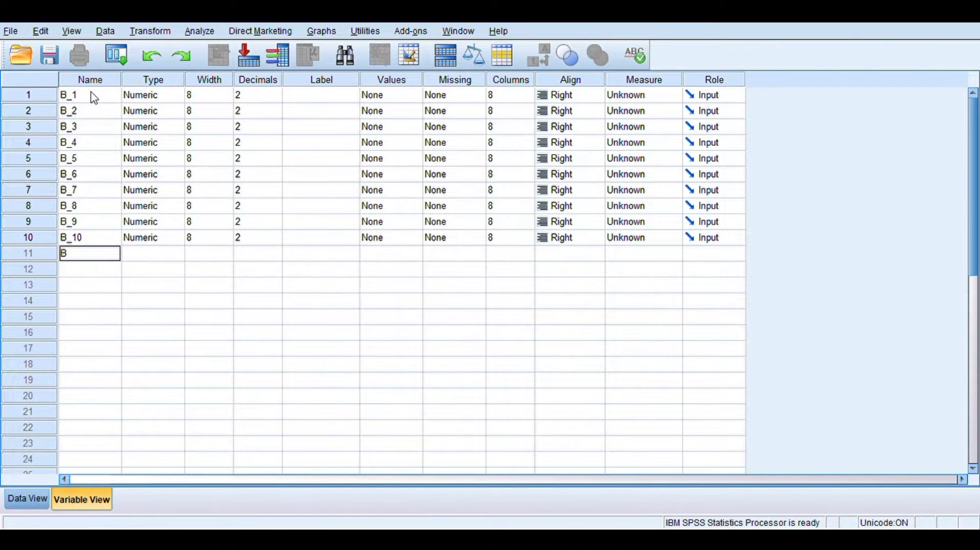
{"action": "type", "text": "_TOTAL"}
{"action": "key", "text": "Return"}
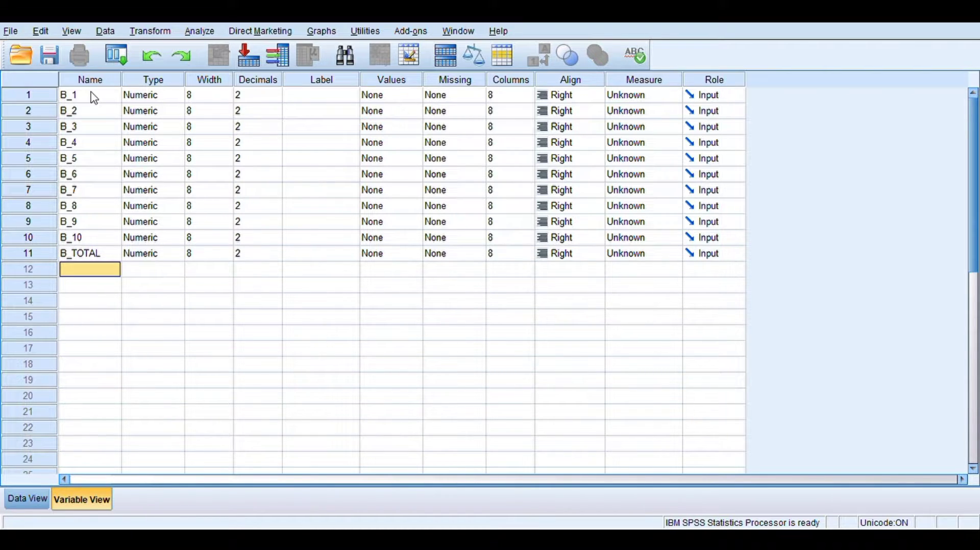
Step: Set the number of decimals to 0 for variables B_1 through B_5
{"action": "left_click", "coordinate": [269, 99]}
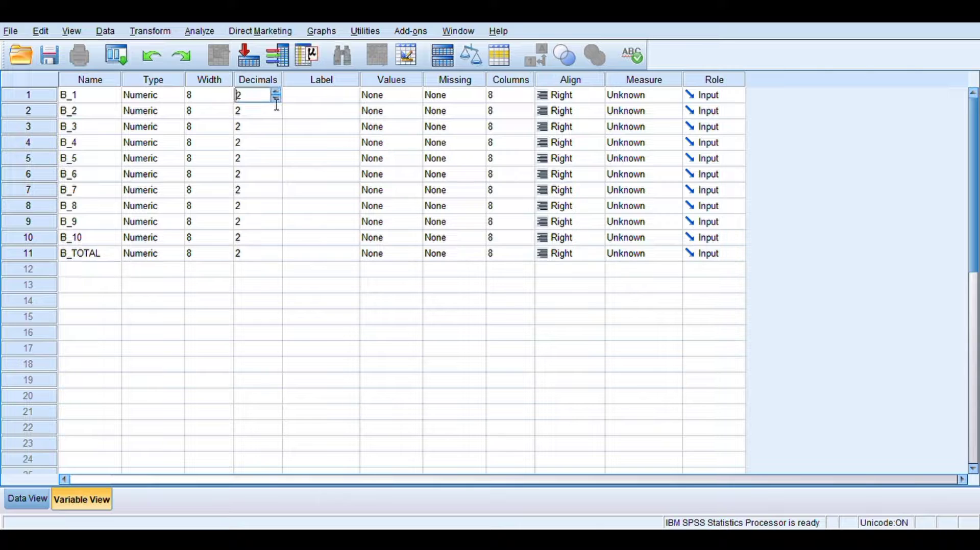
{"action": "left_click", "coordinate": [277, 98]}
{"action": "left_click", "coordinate": [277, 100]}
{"action": "left_click", "coordinate": [267, 114]}
{"action": "left_click", "coordinate": [276, 114]}
{"action": "left_click", "coordinate": [276, 114]}
{"action": "left_click", "coordinate": [274, 129]}
{"action": "left_click", "coordinate": [276, 131]}
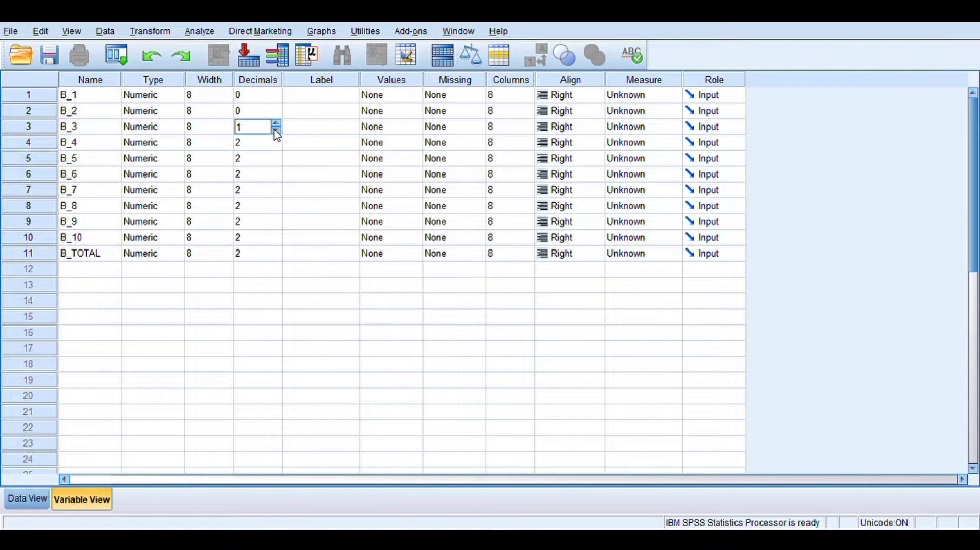
{"action": "left_click", "coordinate": [275, 131]}
{"action": "left_click", "coordinate": [275, 146]}
{"action": "left_click", "coordinate": [277, 147]}
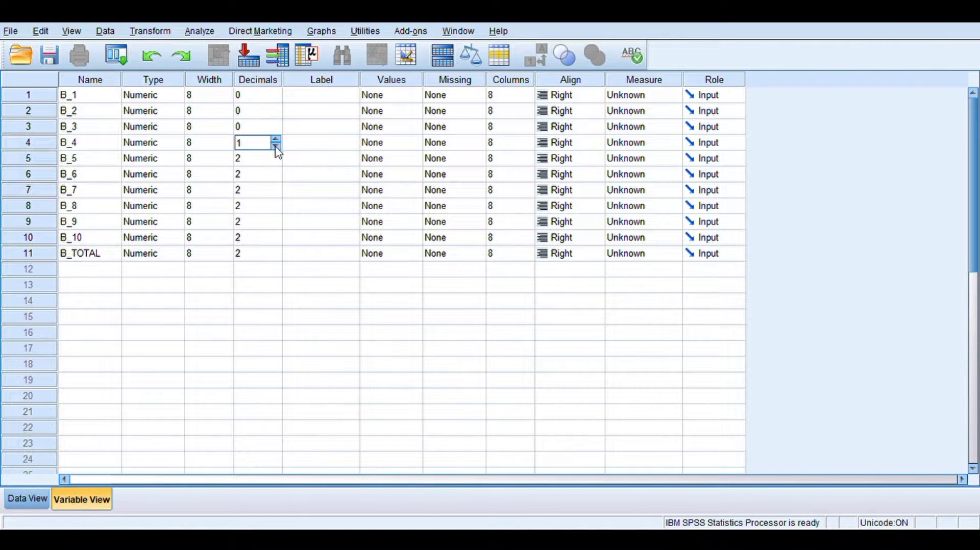
{"action": "left_click", "coordinate": [277, 148]}
{"action": "left_click", "coordinate": [274, 162]}
{"action": "left_click", "coordinate": [276, 156]}
{"action": "left_click", "coordinate": [275, 163]}
Step: Set the number of decimals to 0 for variables B_6, B_7 and B_8
{"action": "left_click", "coordinate": [275, 175]}
{"action": "left_click", "coordinate": [276, 171]}
{"action": "left_click", "coordinate": [277, 177]}
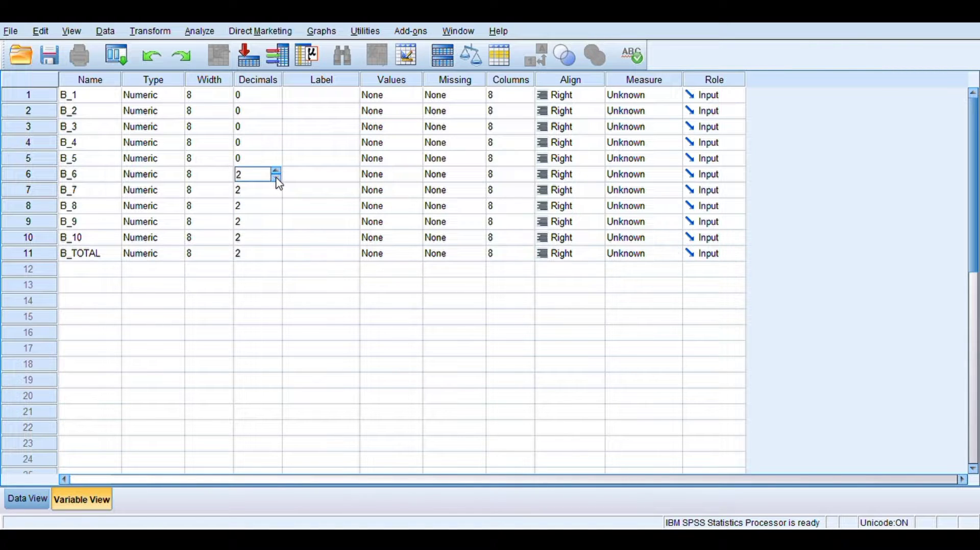
{"action": "left_click", "coordinate": [276, 178]}
{"action": "left_click", "coordinate": [276, 177]}
{"action": "left_click", "coordinate": [275, 191]}
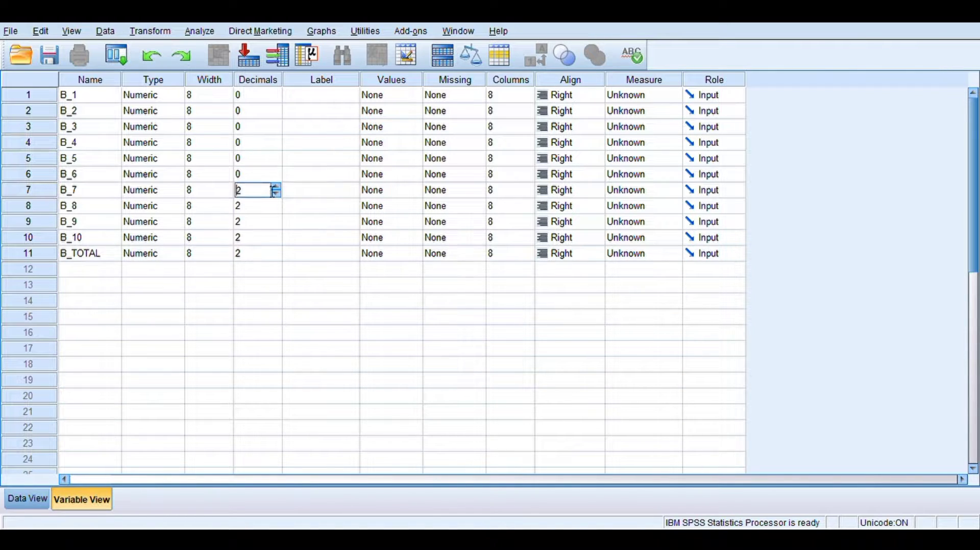
{"action": "left_click", "coordinate": [276, 194]}
{"action": "left_click", "coordinate": [276, 194]}
{"action": "left_click", "coordinate": [276, 207]}
{"action": "left_click", "coordinate": [276, 210]}
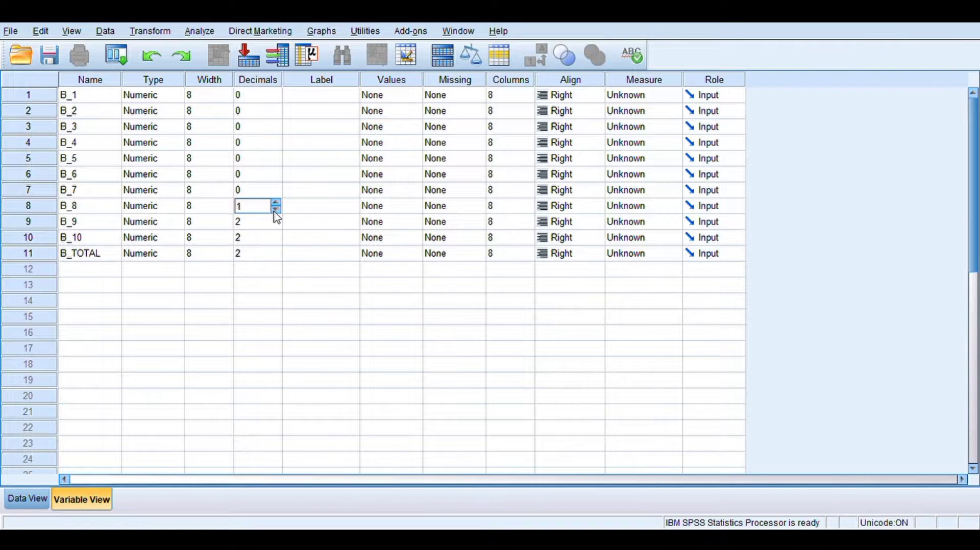
{"action": "left_click", "coordinate": [277, 210]}
Step: Set the number of decimals to 0 for variables B_9, B_10 and B_TOTAL
{"action": "left_click", "coordinate": [270, 222]}
{"action": "left_click", "coordinate": [276, 226]}
{"action": "left_click", "coordinate": [276, 225]}
{"action": "left_click", "coordinate": [270, 243]}
{"action": "left_click", "coordinate": [276, 240]}
{"action": "left_click", "coordinate": [277, 241]}
{"action": "left_click", "coordinate": [270, 255]}
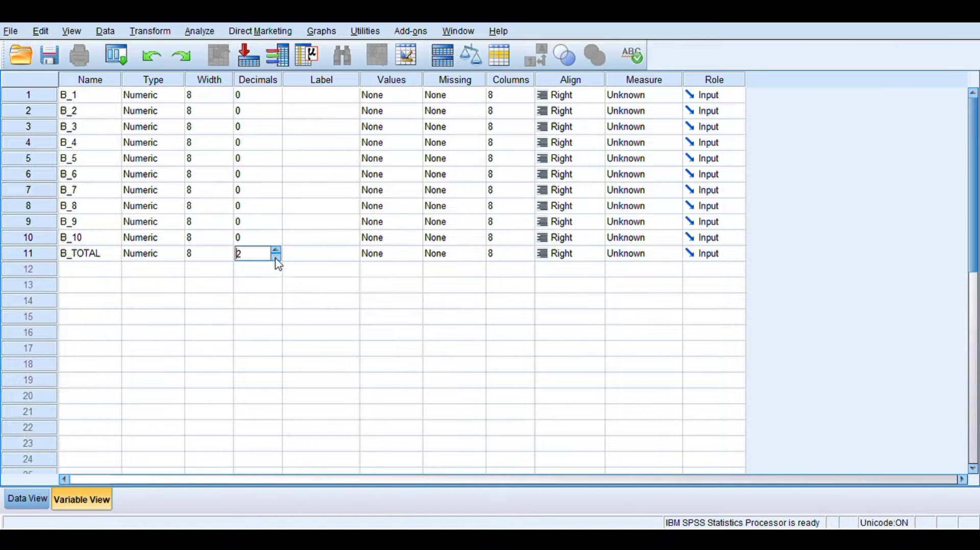
{"action": "left_click", "coordinate": [276, 257]}
{"action": "left_click", "coordinate": [276, 257]}
Step: Copy the scores in cells B1:L30 of the Excel sheet and paste them into the SPSS data grid from row 1 of B_1
{"action": "left_click", "coordinate": [17, 501]}
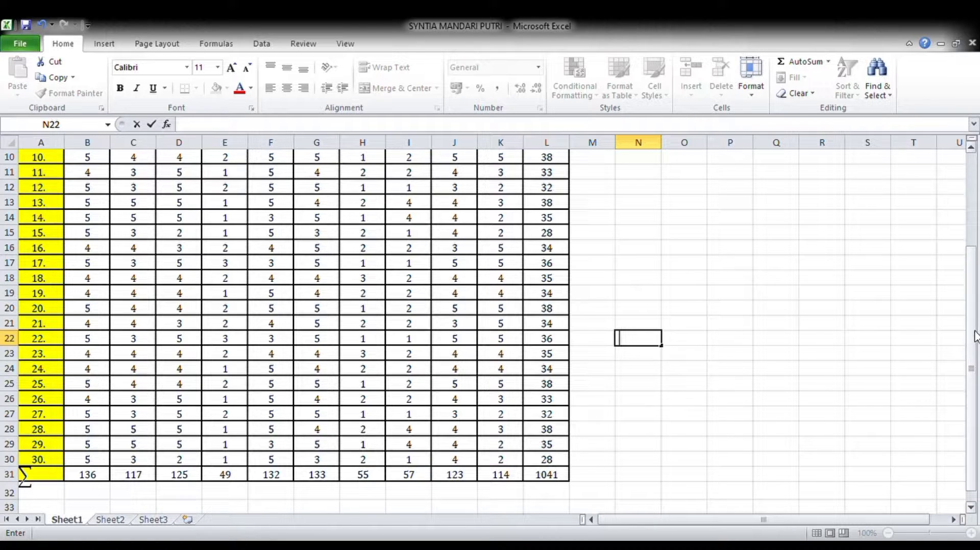
{"action": "left_click_drag", "start_coordinate": [975, 337], "coordinate": [972, 244]}
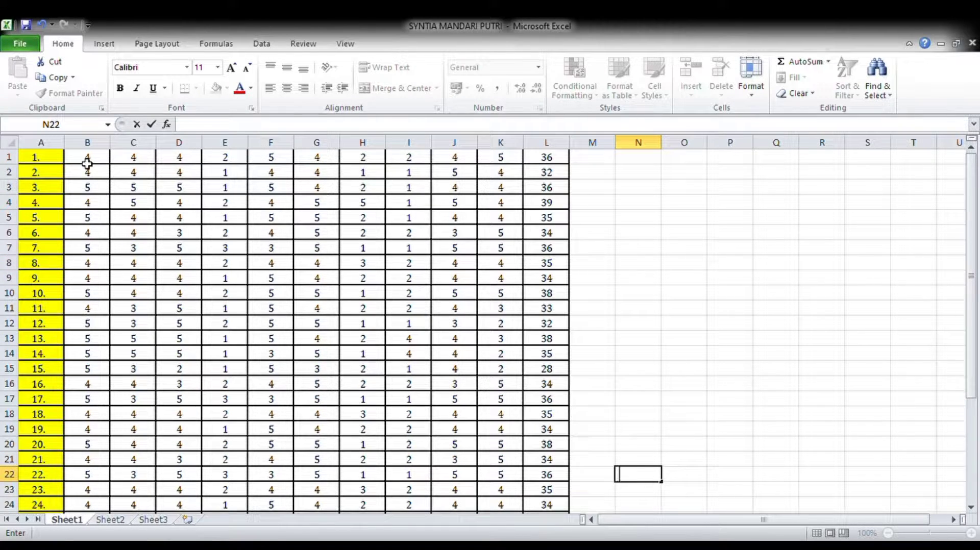
{"action": "left_click_drag", "start_coordinate": [88, 163], "coordinate": [549, 435]}
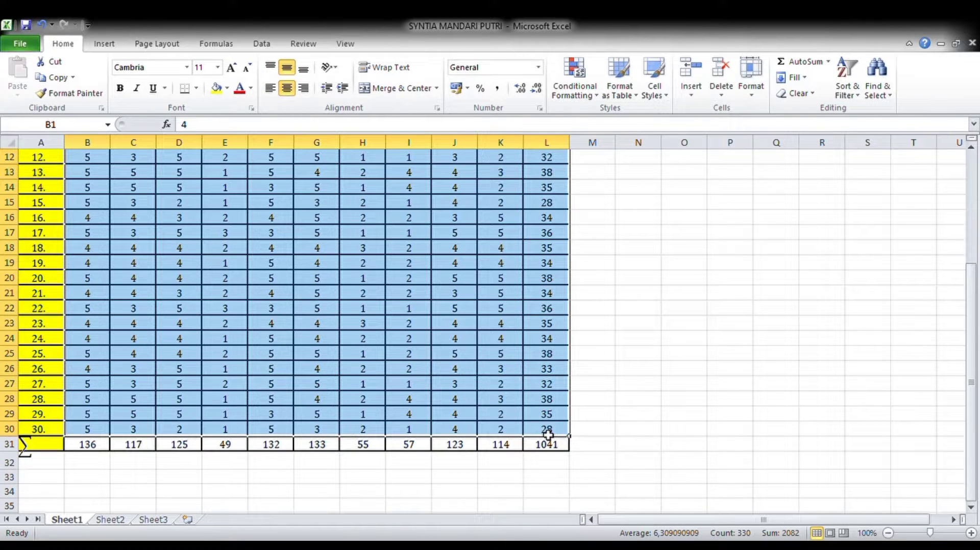
{"action": "key", "text": "ctrl+c"}
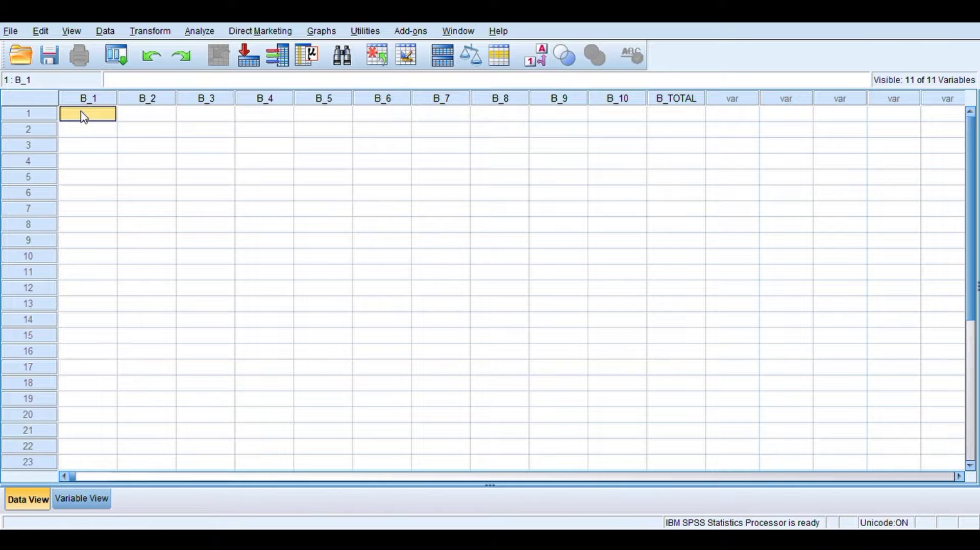
{"action": "key", "text": "ctrl+v"}
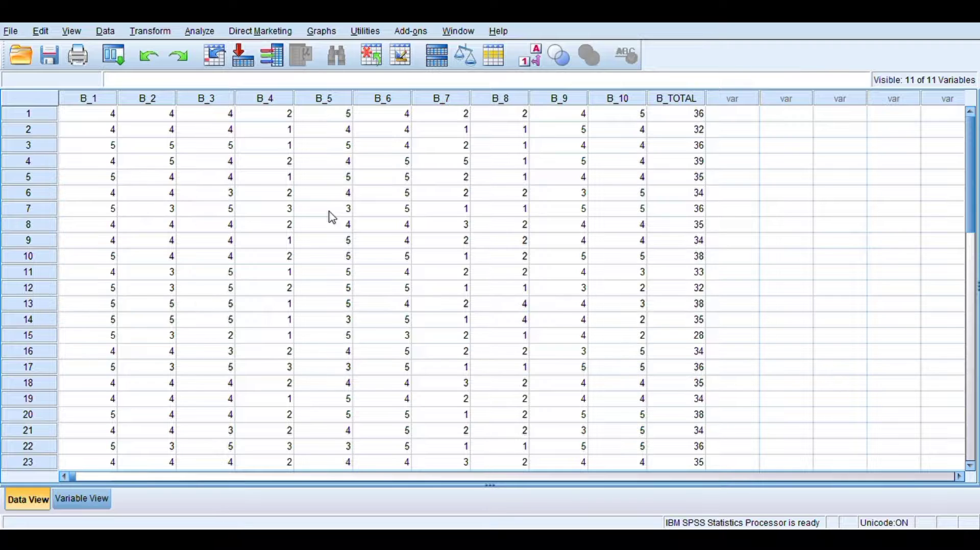
Step: Run a two-tailed bivariate Pearson correlation on all variables, B_1 through B_10 and B_TOTAL, with significant correlations flagged
{"action": "left_click", "coordinate": [199, 32]}
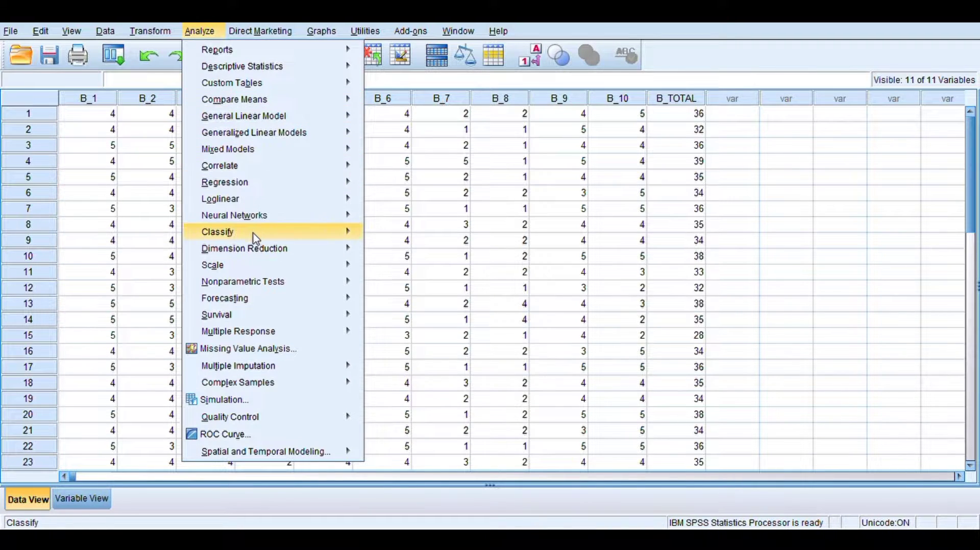
{"action": "mouse_move", "coordinate": [257, 170]}
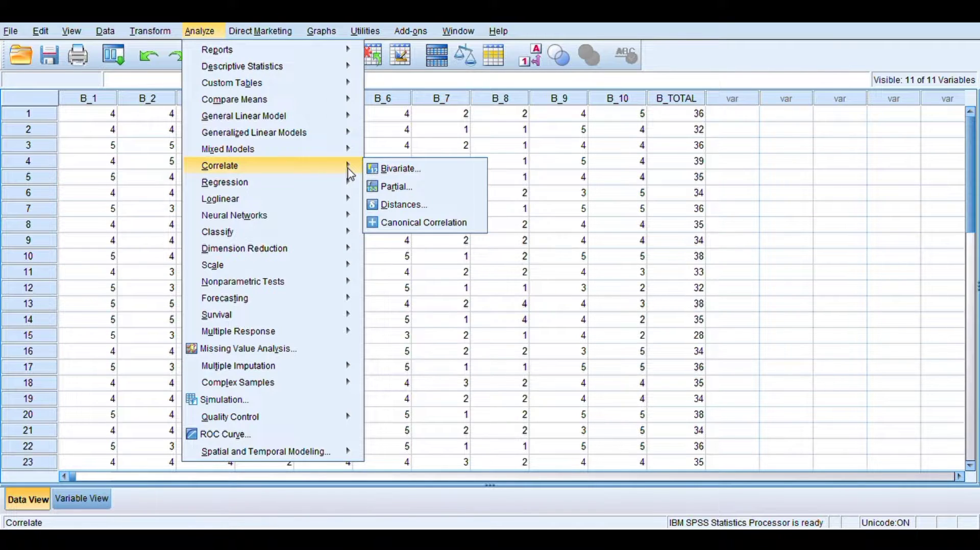
{"action": "left_click", "coordinate": [397, 170]}
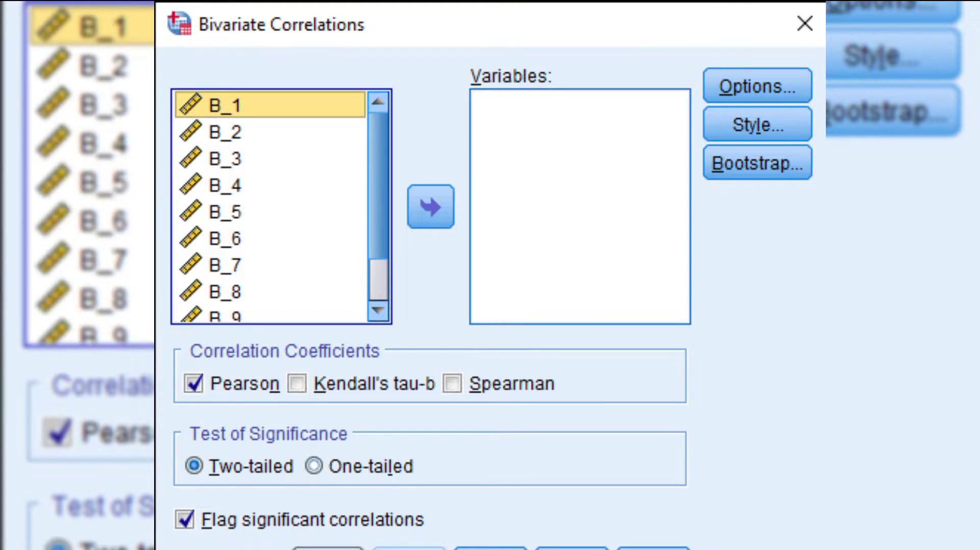
{"action": "key", "text": "ctrl+a"}
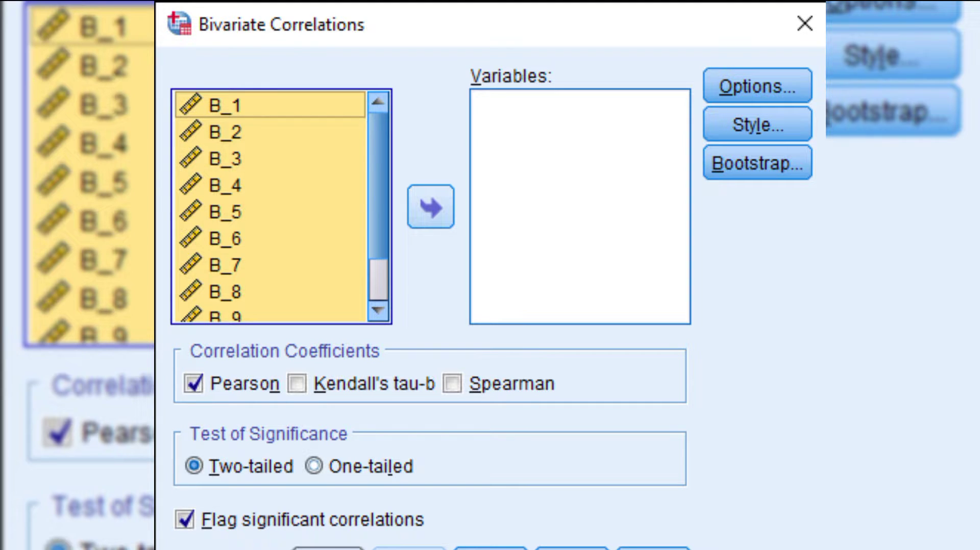
{"action": "left_click", "coordinate": [431, 207]}
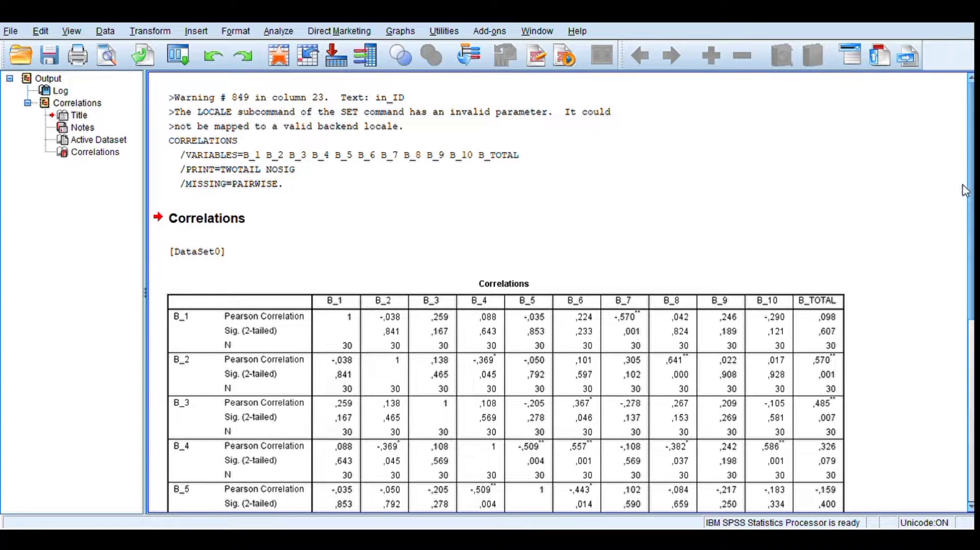
Step: Examine the Pearson correlations and significance values in the B_TOTAL column of the correlations table, starting with B_1
{"action": "left_click_drag", "start_coordinate": [975, 189], "coordinate": [975, 217]}
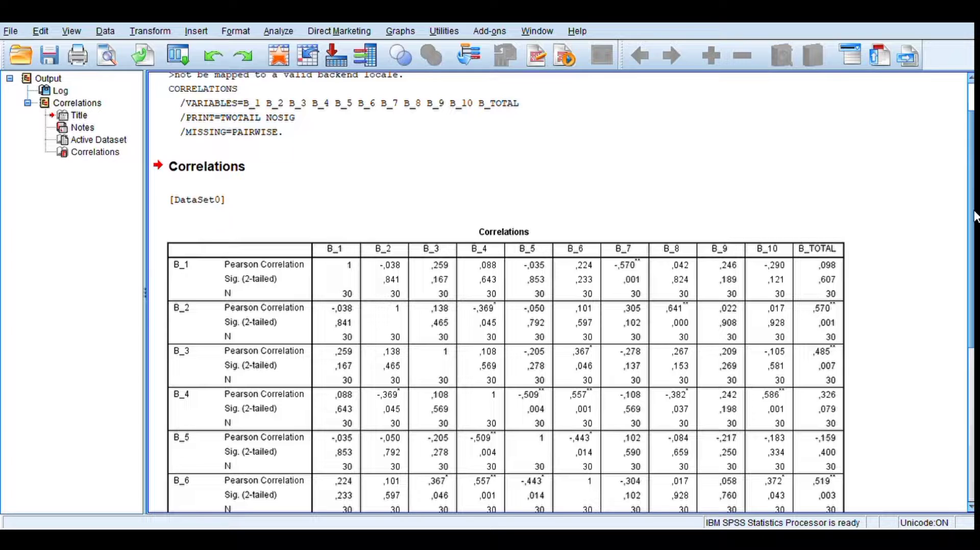
{"action": "left_click", "coordinate": [837, 280]}
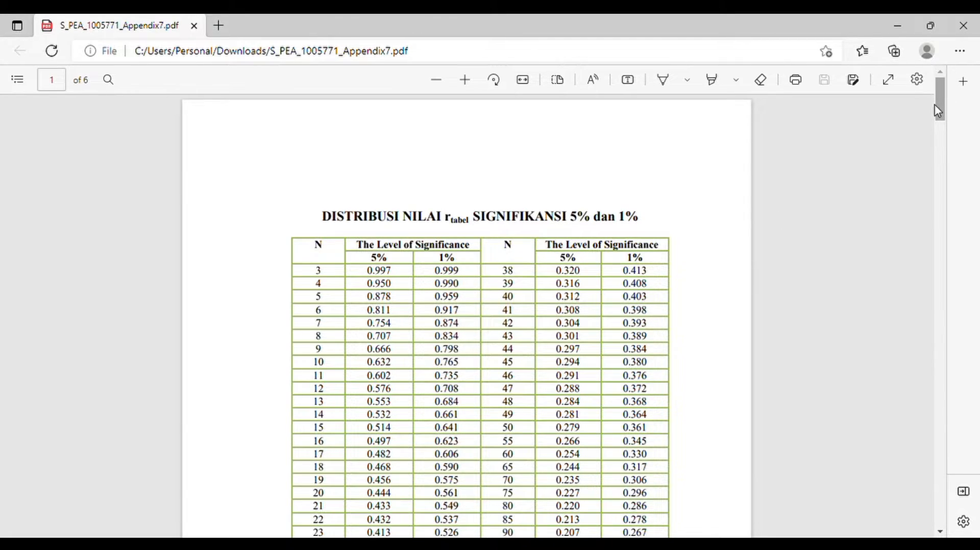
Step: Look up the 5% r table value for N = 30 in the PDF and compare it with B_1's correlation with B_TOTAL
{"action": "left_click_drag", "start_coordinate": [940, 117], "coordinate": [937, 138]}
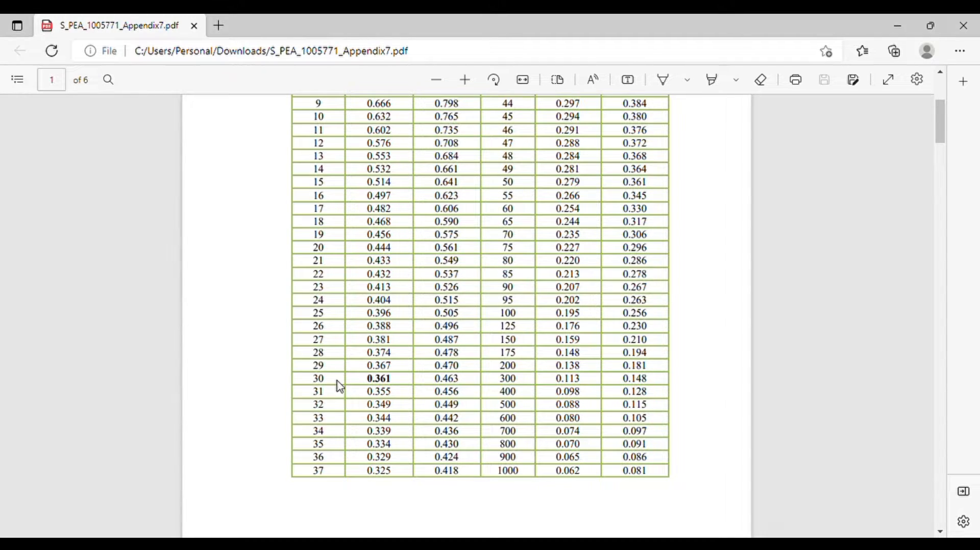
{"action": "left_click_drag", "start_coordinate": [364, 382], "coordinate": [404, 385]}
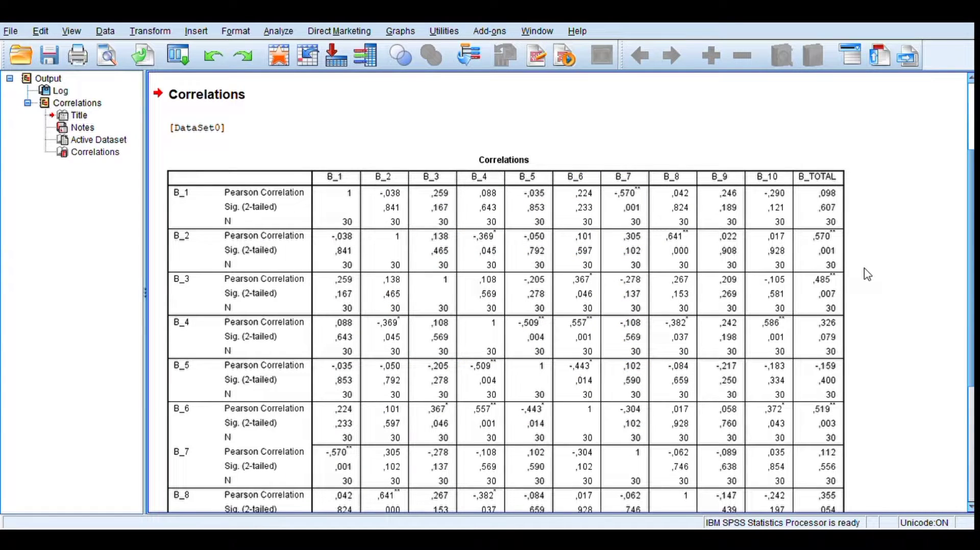
{"action": "left_click", "coordinate": [842, 240]}
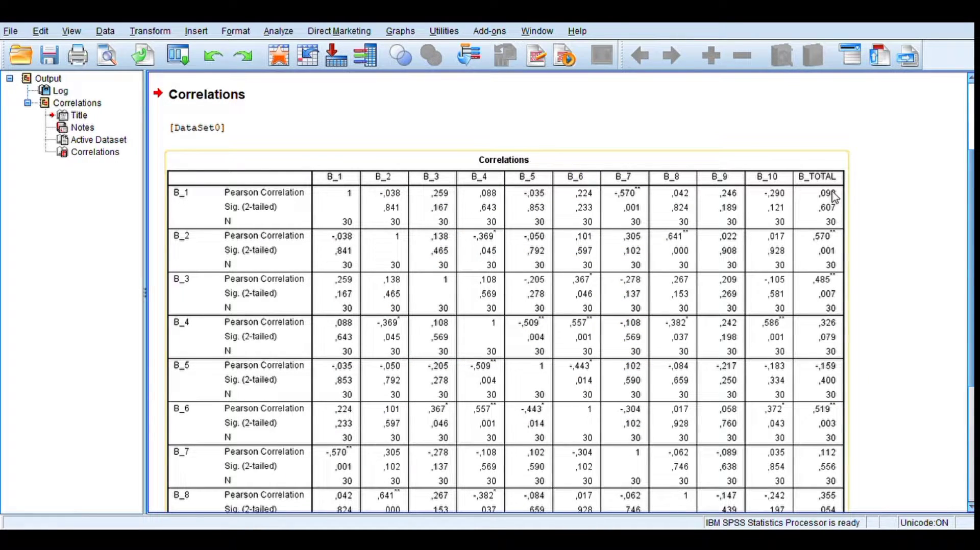
{"action": "left_click", "coordinate": [883, 205]}
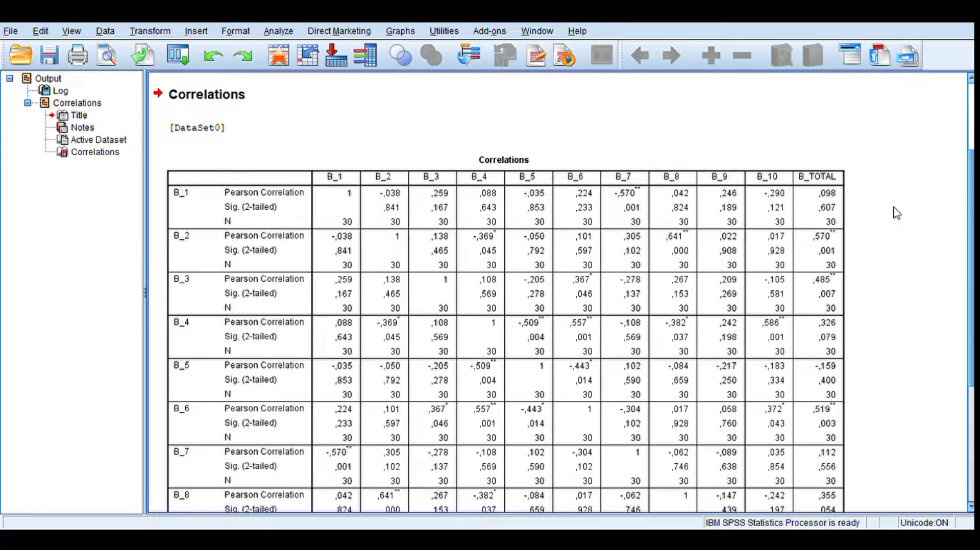
{"action": "left_click", "coordinate": [815, 202]}
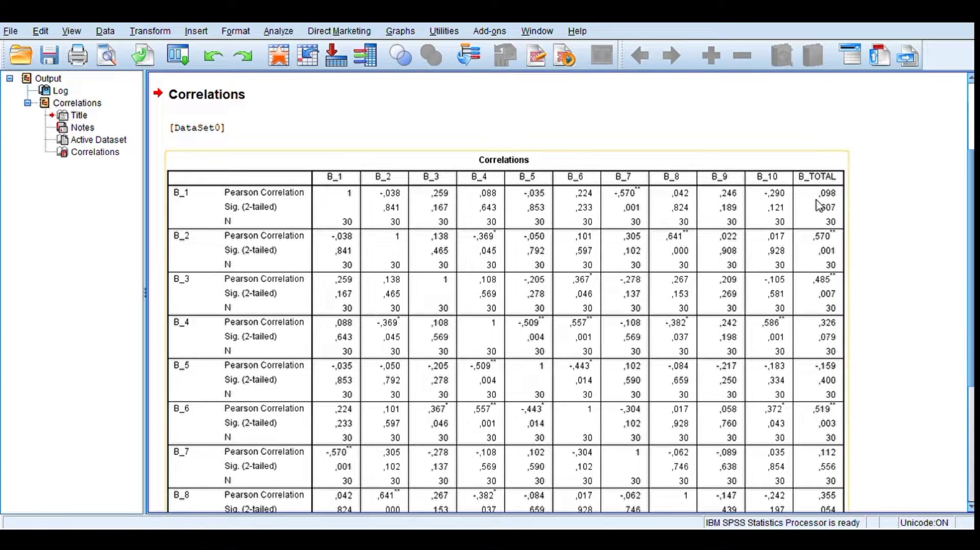
{"action": "left_click", "coordinate": [850, 201]}
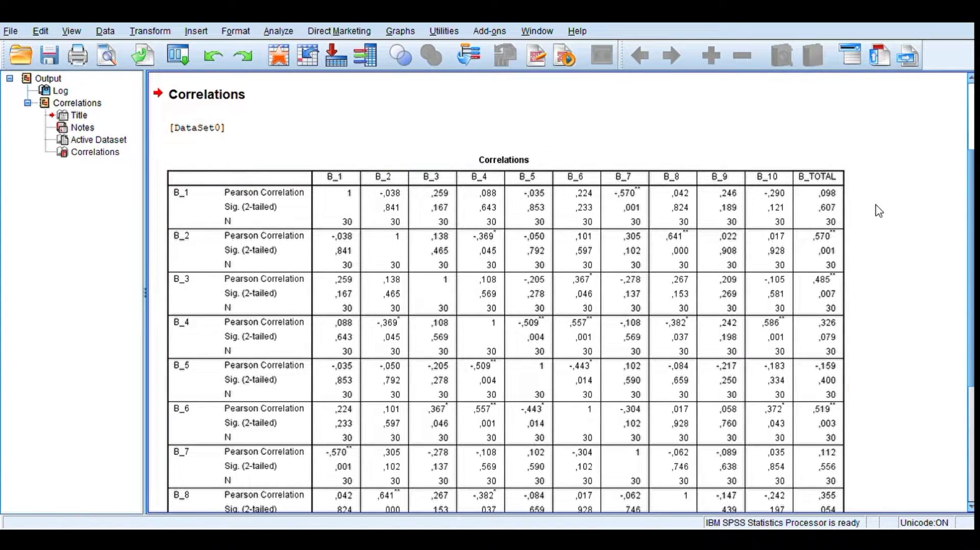
{"action": "left_click", "coordinate": [827, 209]}
{"action": "left_click", "coordinate": [864, 202]}
{"action": "left_click", "coordinate": [470, 194]}
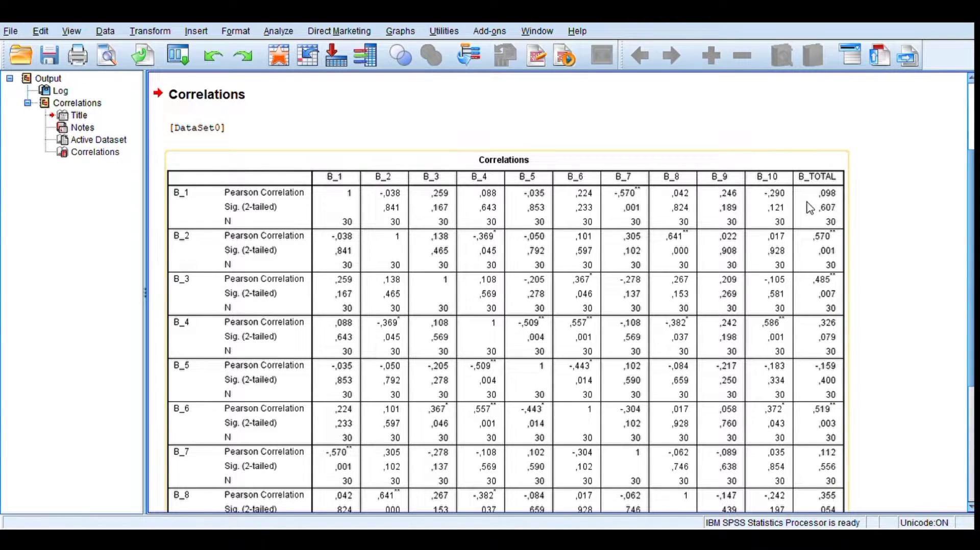
{"action": "left_click", "coordinate": [871, 212]}
{"action": "left_click", "coordinate": [845, 253]}
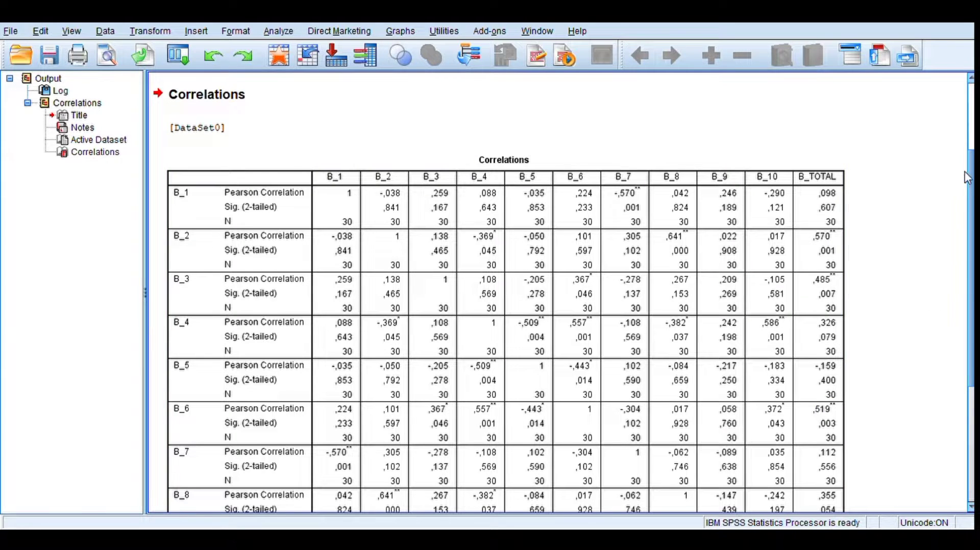
Step: Examine the B_TOTAL correlations of the remaining items down to B_10 against the 5% r table value
{"action": "left_click_drag", "start_coordinate": [970, 195], "coordinate": [971, 308]}
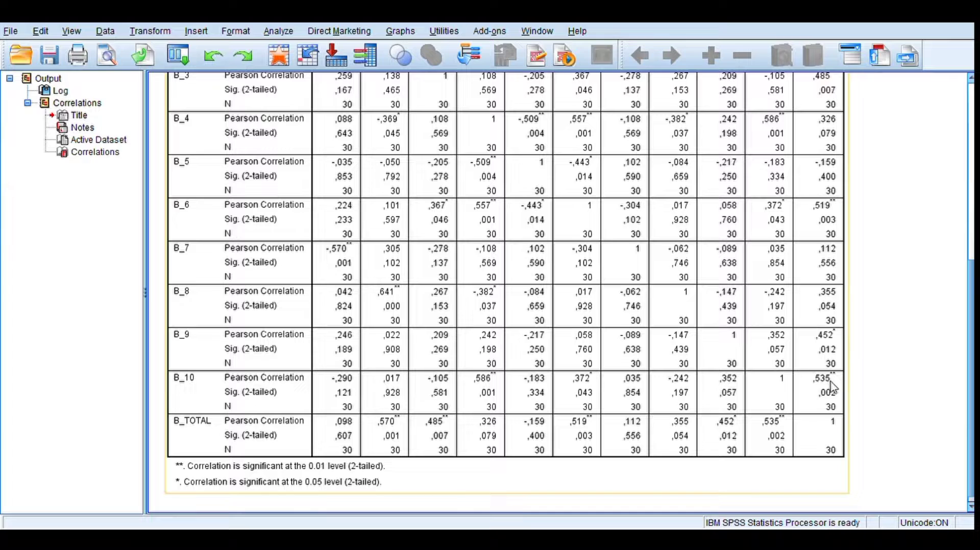
{"action": "left_click", "coordinate": [876, 383]}
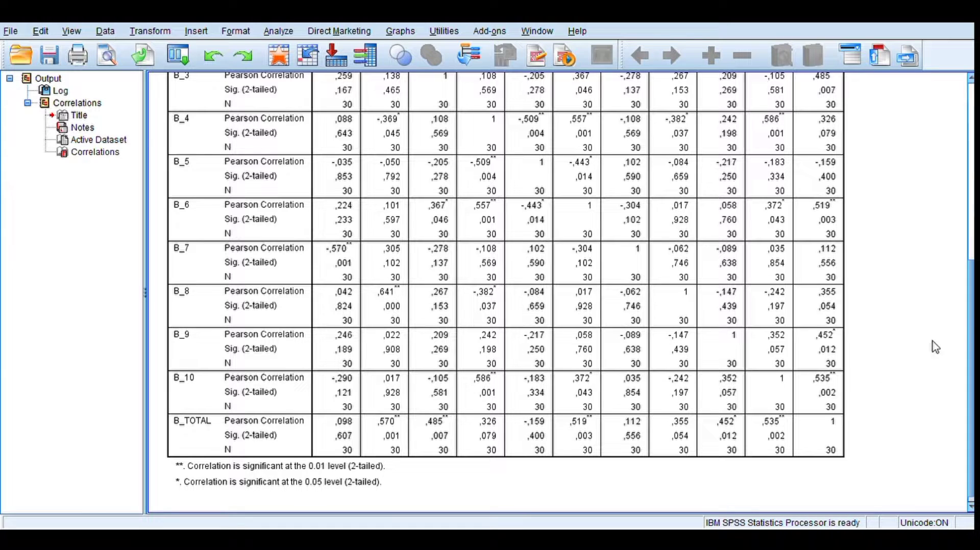
{"action": "left_click_drag", "start_coordinate": [974, 332], "coordinate": [966, 268]}
{"action": "left_click", "coordinate": [853, 147]}
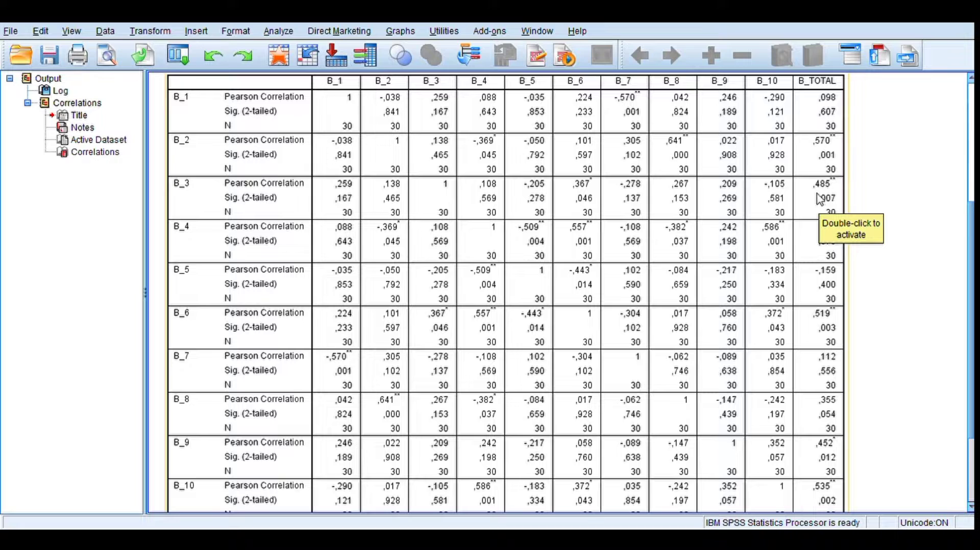
{"action": "left_click", "coordinate": [887, 272]}
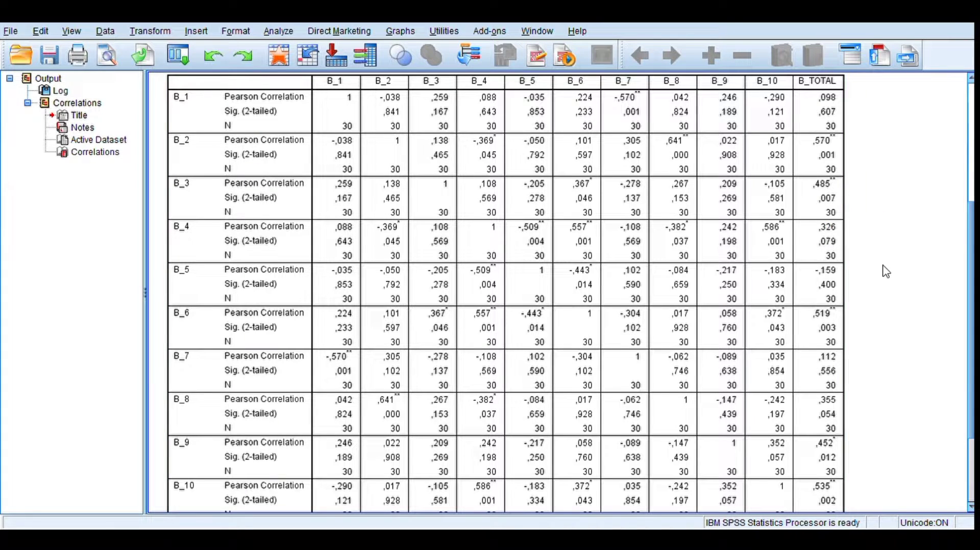
{"action": "left_click", "coordinate": [853, 287]}
{"action": "scroll", "coordinate": [928, 330], "scroll_direction": "down", "scroll_amount": 5}
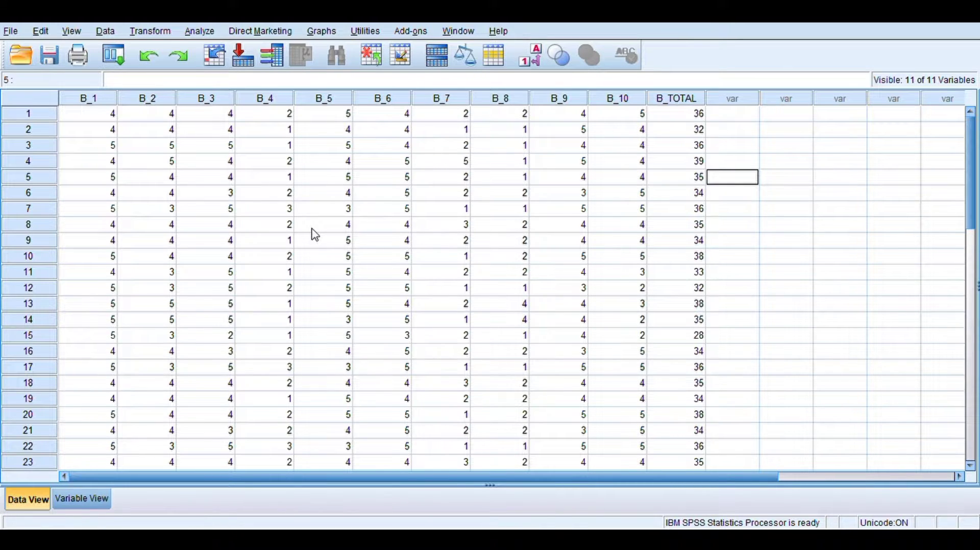
Step: Start a Reliability Analysis and include the Scale if item deleted descriptives in its statistics
{"action": "left_click", "coordinate": [205, 34]}
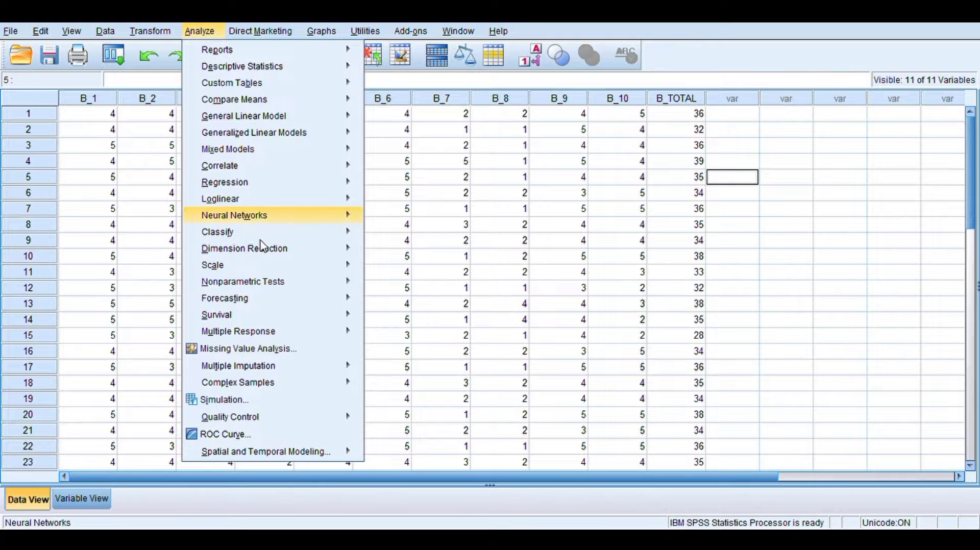
{"action": "mouse_move", "coordinate": [226, 270]}
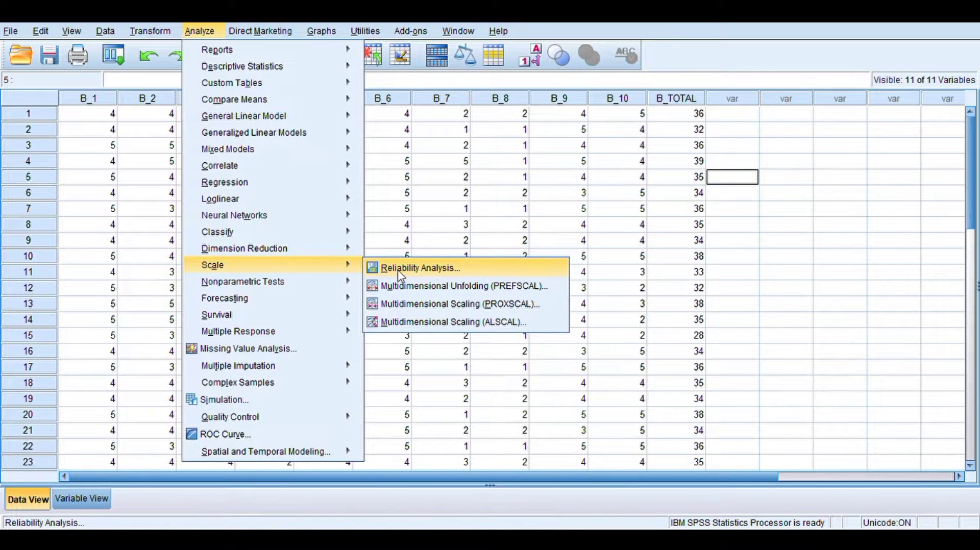
{"action": "left_click", "coordinate": [424, 273]}
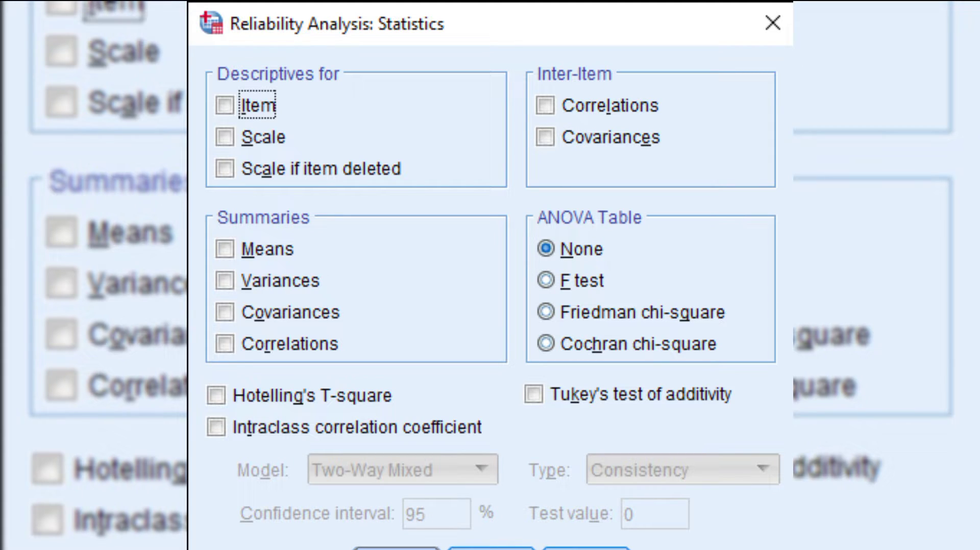
{"action": "left_click", "coordinate": [226, 169]}
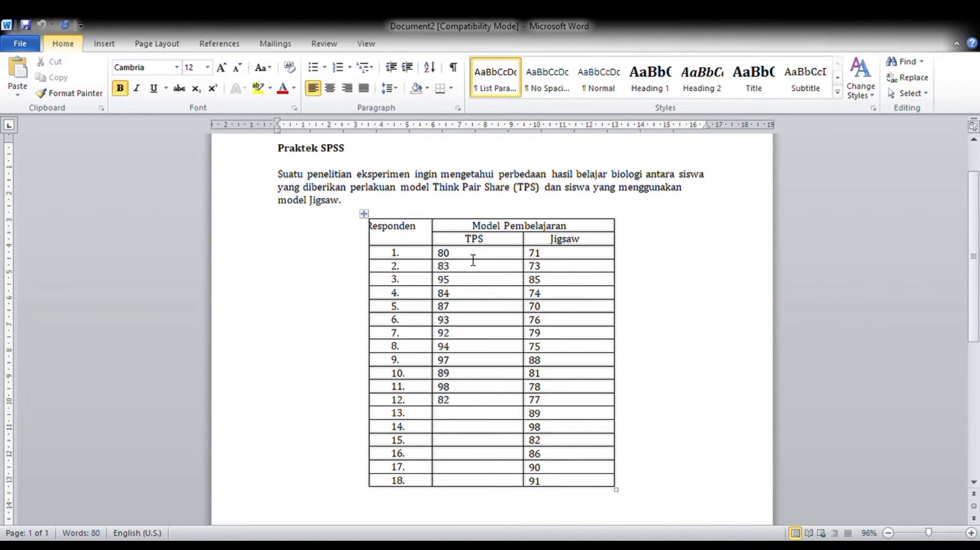
Step: In the Word table, copy the TPS scores of respondents 1 to 12 and highlight the Jigsaw scores of respondents 1 to 18
{"action": "left_click_drag", "start_coordinate": [473, 257], "coordinate": [485, 401]}
{"action": "key", "text": "ctrl+c"}
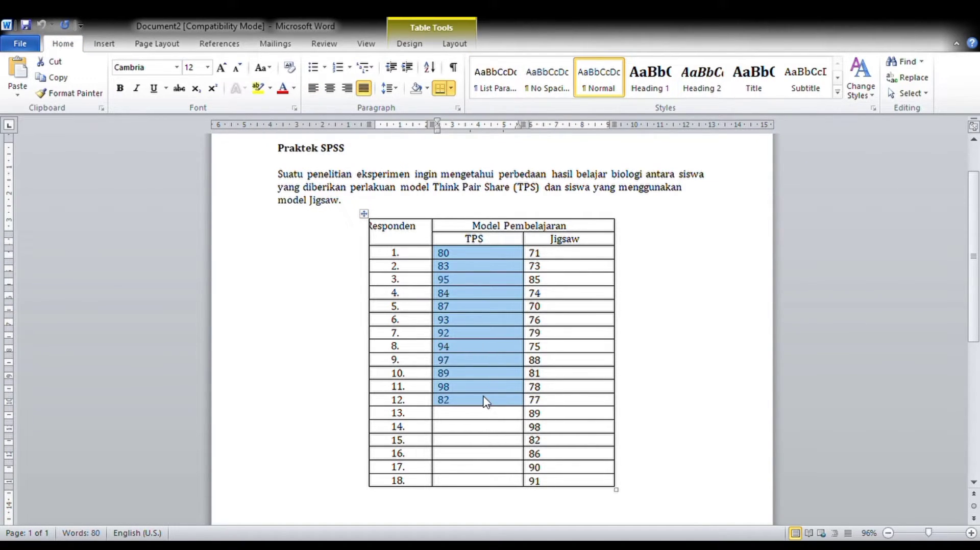
{"action": "left_click", "coordinate": [569, 260]}
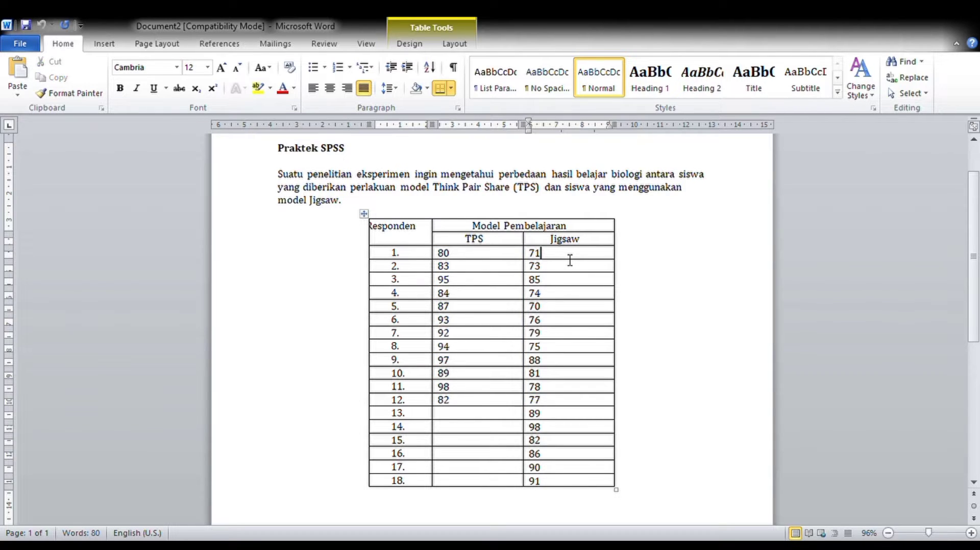
{"action": "left_click_drag", "start_coordinate": [570, 259], "coordinate": [579, 482]}
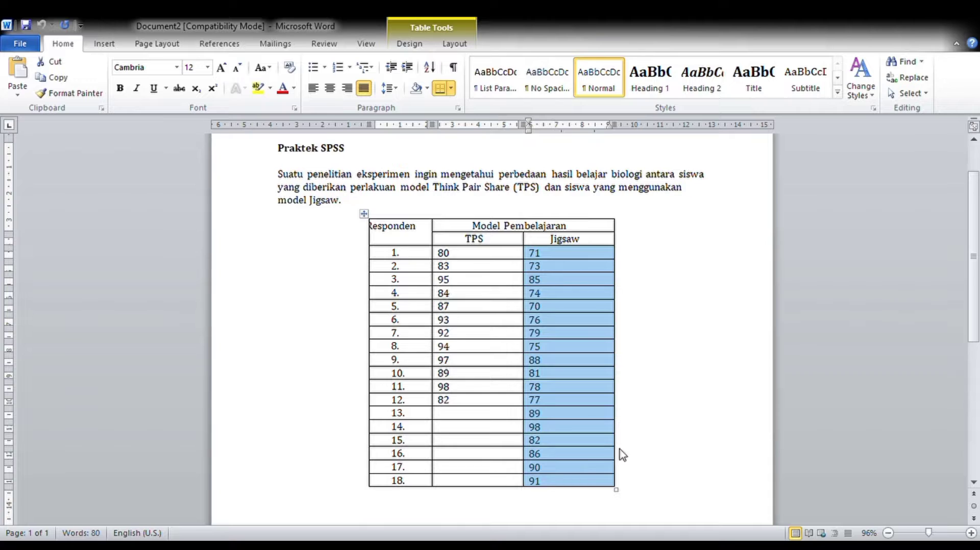
{"action": "left_click", "coordinate": [654, 368]}
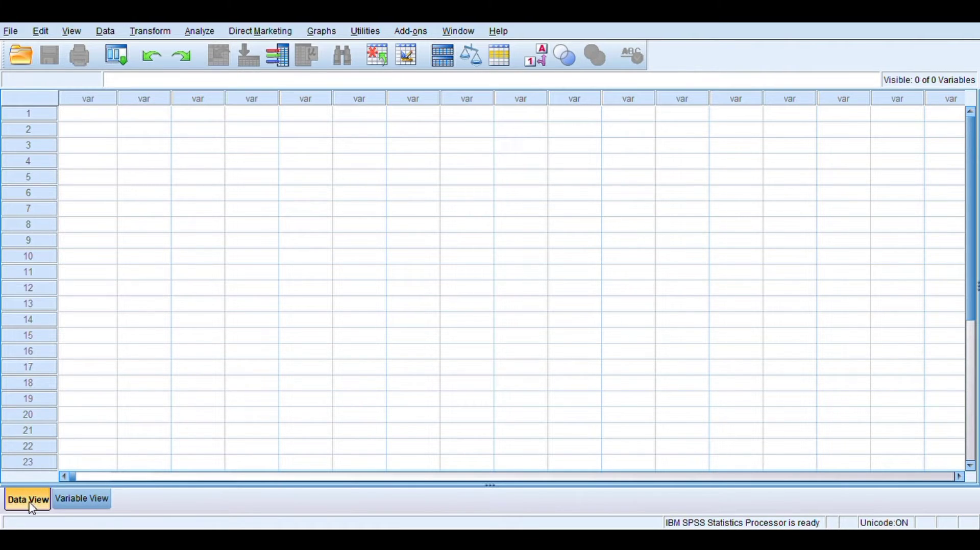
Step: In the empty SPSS dataset, define the first variable with the name Hasil
{"action": "left_click", "coordinate": [78, 503]}
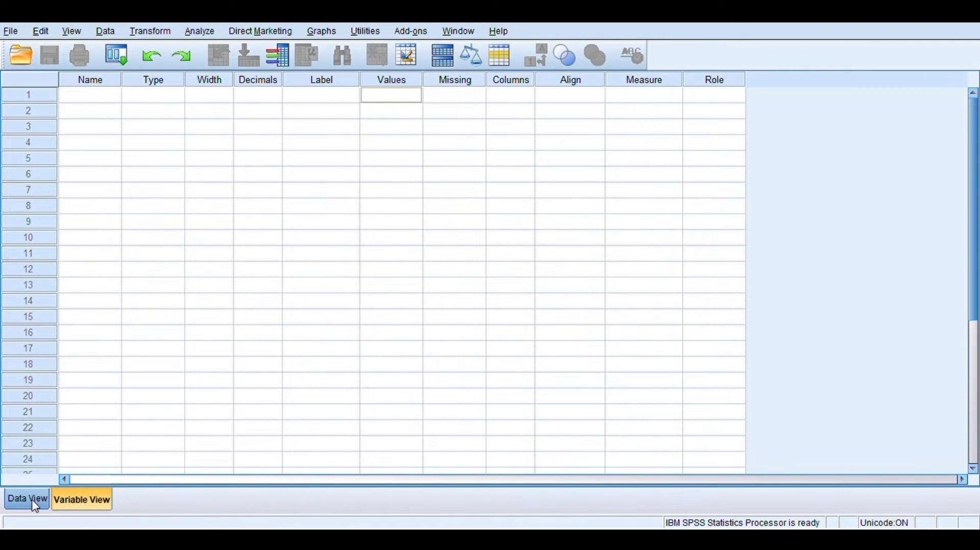
{"action": "left_click", "coordinate": [81, 98]}
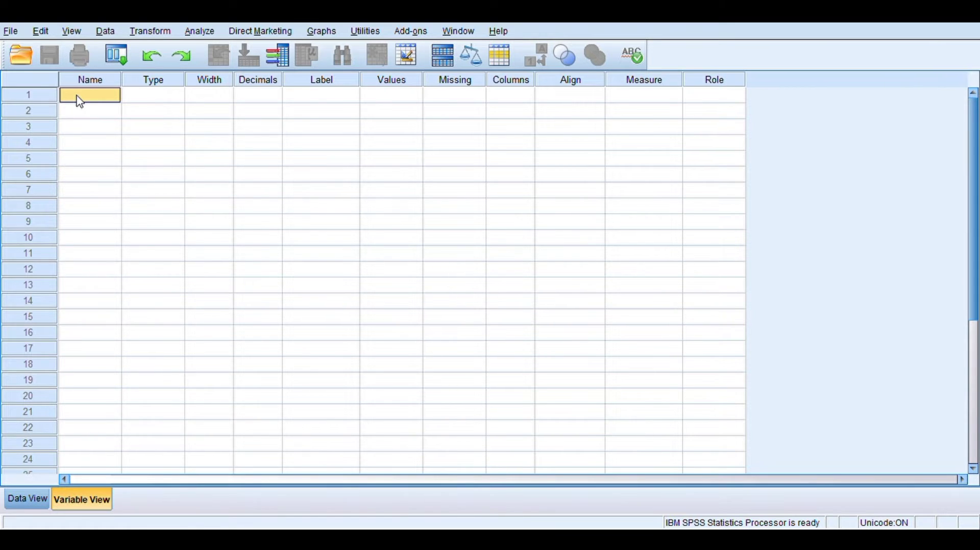
{"action": "double_click", "coordinate": [80, 101]}
{"action": "type", "text": "hASIL"}
{"action": "key", "text": "BackSpace"}
{"action": "key", "text": "BackSpace"}
{"action": "key", "text": "BackSpace"}
{"action": "key", "text": "BackSpace"}
{"action": "key", "text": "BackSpace"}
{"action": "type", "text": "h"}
{"action": "key", "text": "BackSpace"}
{"action": "type", "text": "Hasi"}
{"action": "key", "text": "Return"}
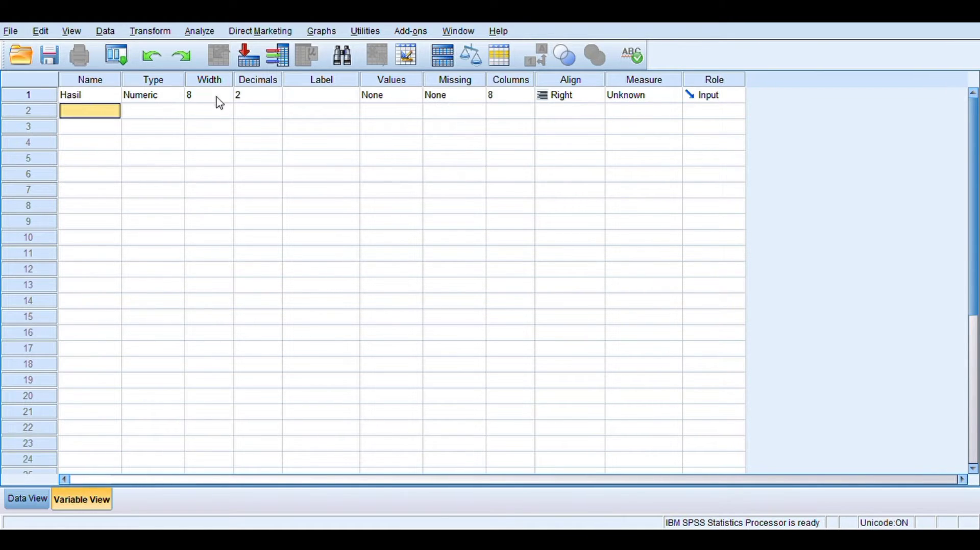
Step: Set the Hasil variable to 0 decimals and give it the label "Hasil belajar"
{"action": "left_click", "coordinate": [256, 97]}
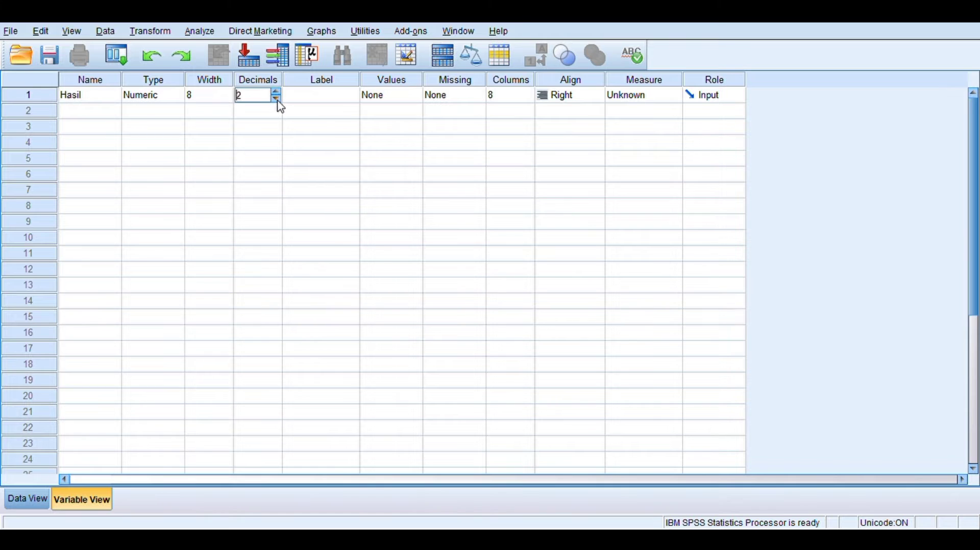
{"action": "left_click", "coordinate": [276, 99]}
{"action": "left_click", "coordinate": [276, 99]}
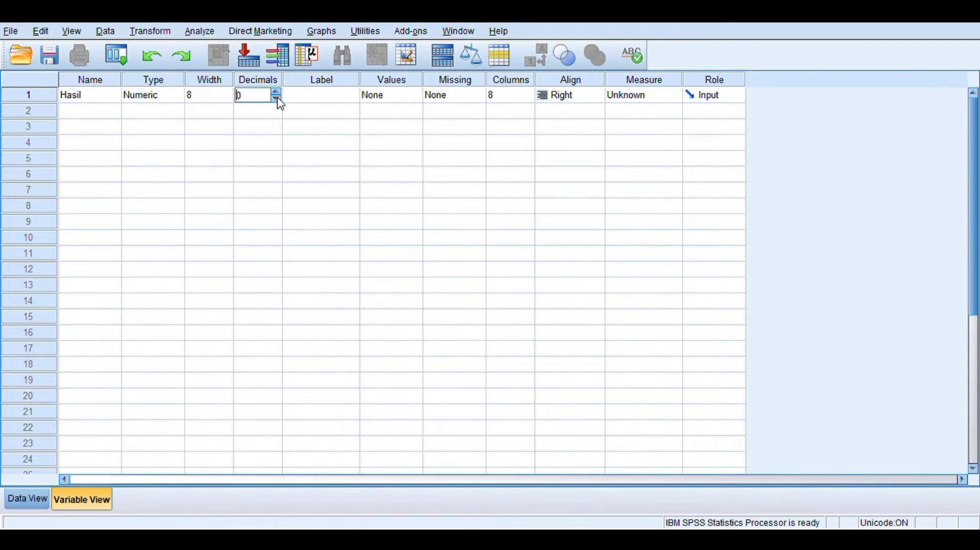
{"action": "left_click", "coordinate": [318, 97]}
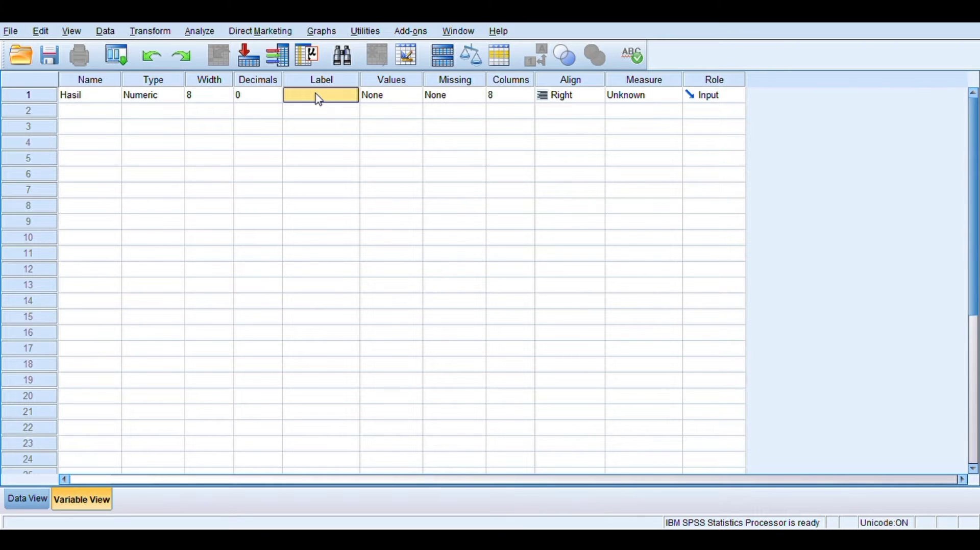
{"action": "left_click", "coordinate": [320, 99]}
{"action": "type", "text": "Hasil belajar"}
{"action": "left_click", "coordinate": [96, 117]}
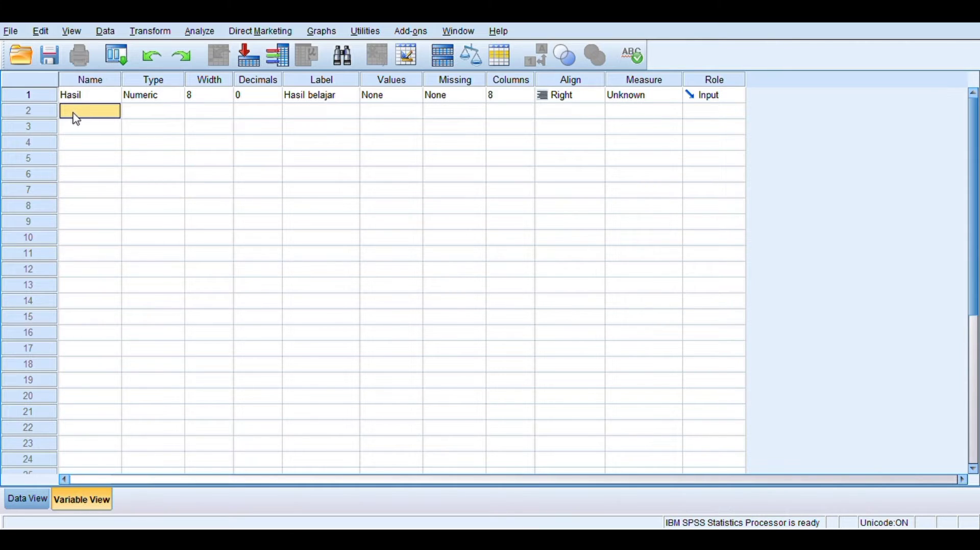
Step: Add a second variable named Kelas and set its decimals to 0
{"action": "left_click", "coordinate": [80, 118]}
{"action": "type", "text": "Kelas"}
{"action": "key", "text": "Return"}
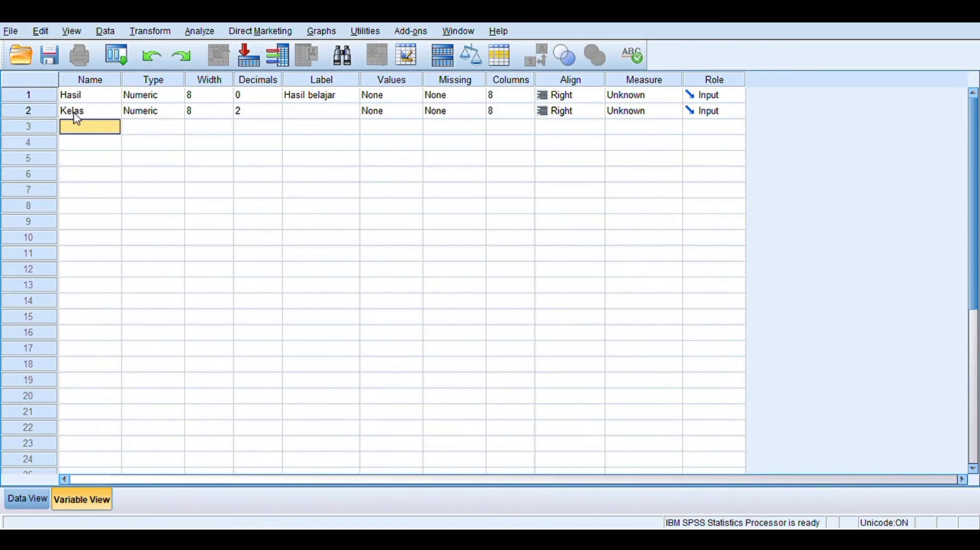
{"action": "left_click", "coordinate": [255, 118]}
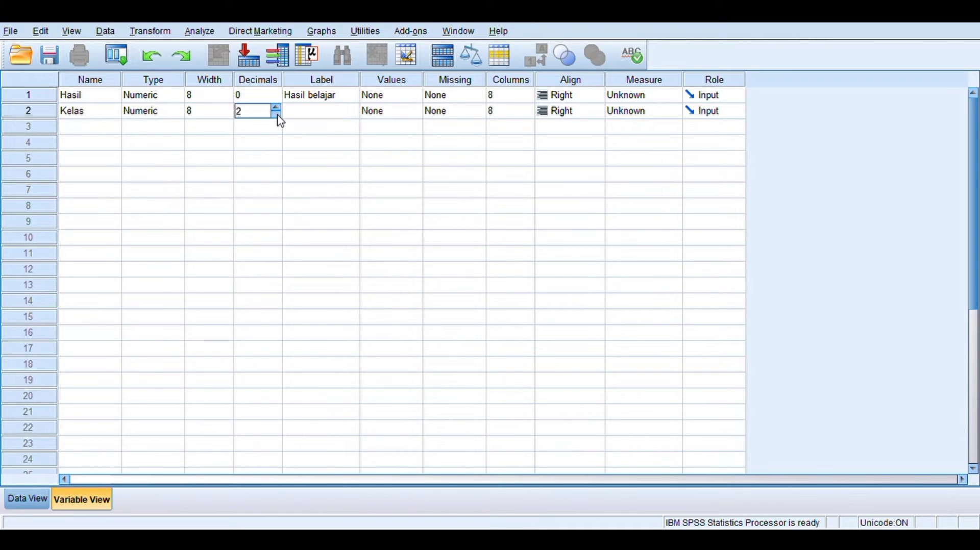
{"action": "left_click", "coordinate": [277, 115]}
{"action": "left_click", "coordinate": [276, 115]}
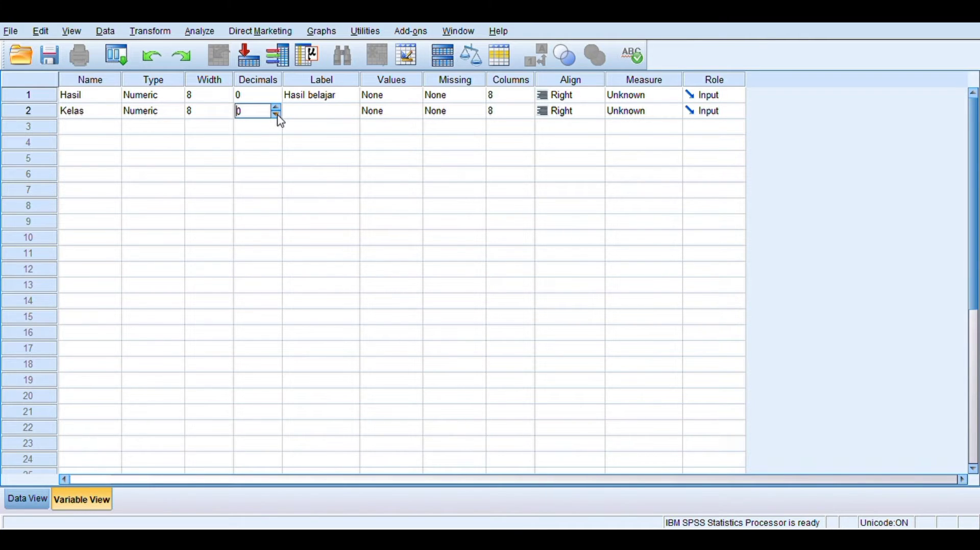
Step: Define value labels for the Kelas variable, with 1 standing for the TPS class, and return to the data grid
{"action": "left_click", "coordinate": [318, 113]}
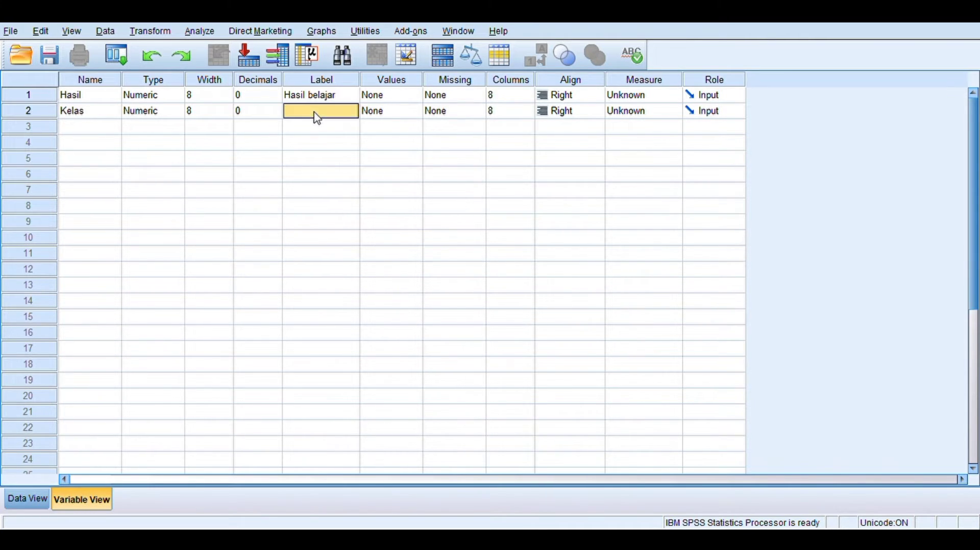
{"action": "left_click", "coordinate": [407, 111]}
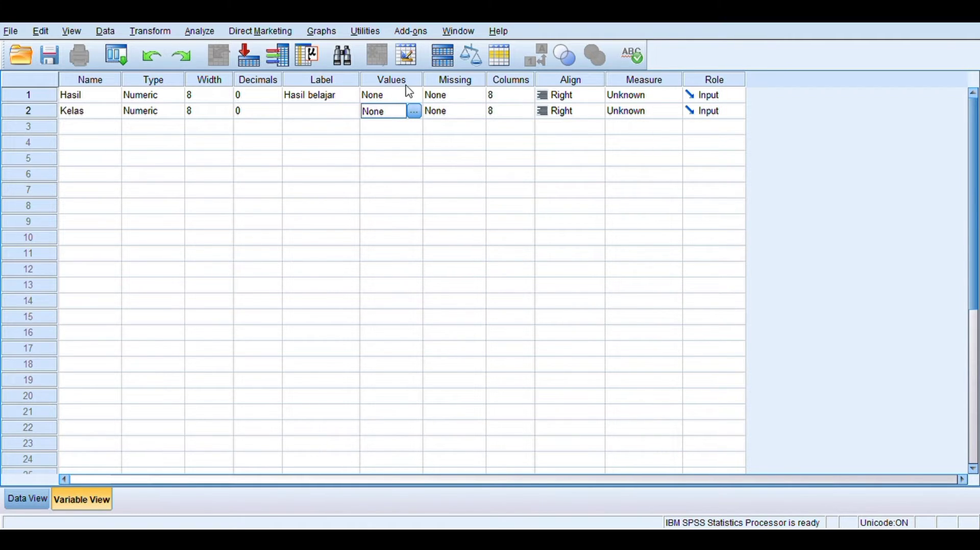
{"action": "left_click", "coordinate": [414, 111]}
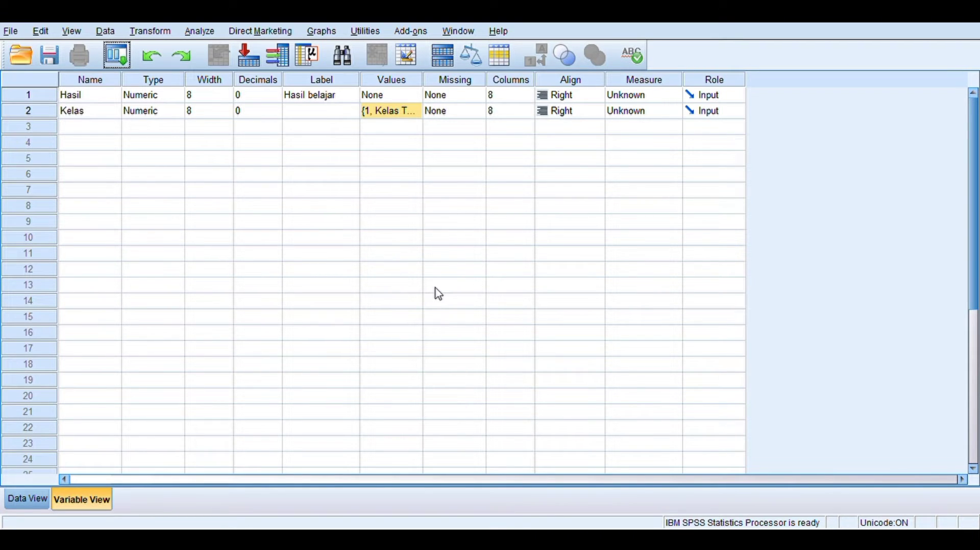
{"action": "left_click", "coordinate": [31, 503]}
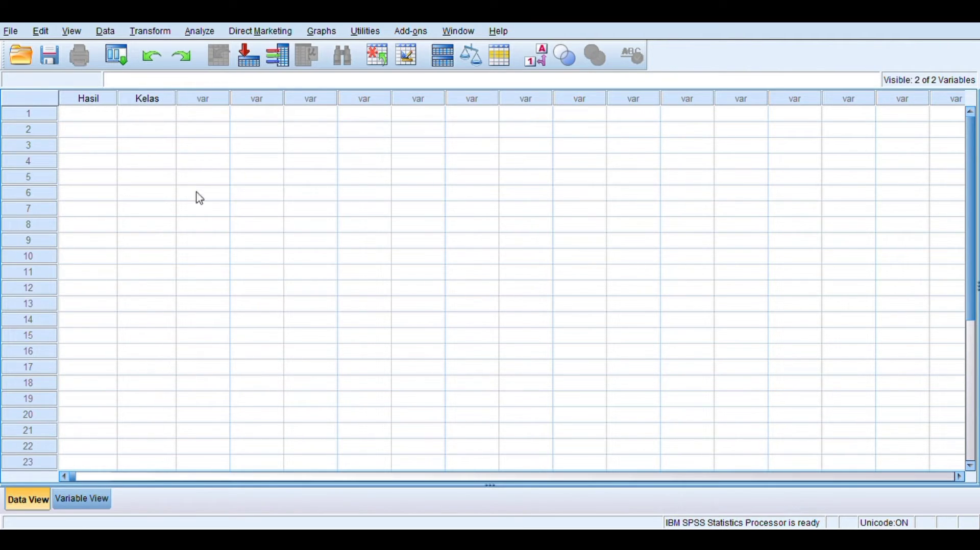
Step: Paste the copied TPS class scores into the Hasil column from row 1 and enter 1 as Kelas for rows 1 to 11
{"action": "key", "text": "ctrl+v"}
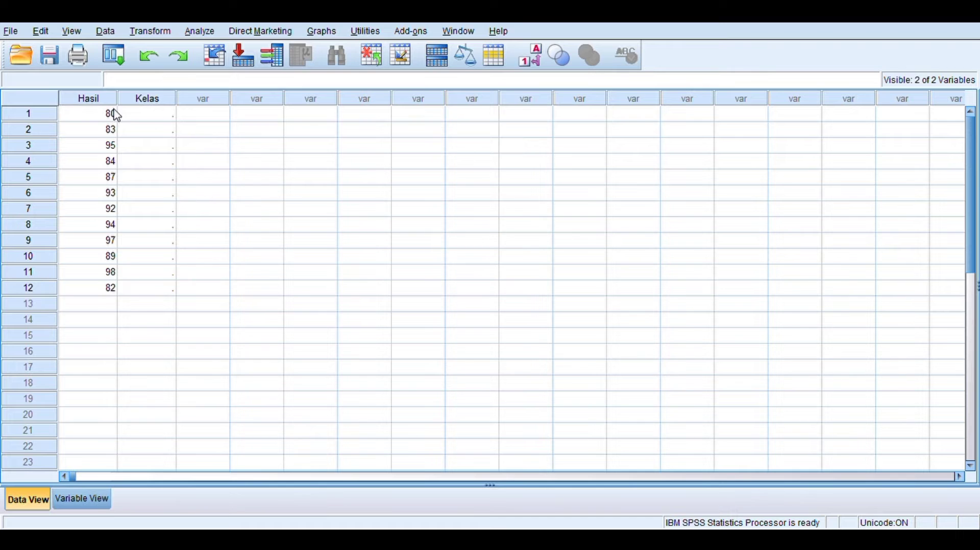
{"action": "left_click", "coordinate": [142, 120]}
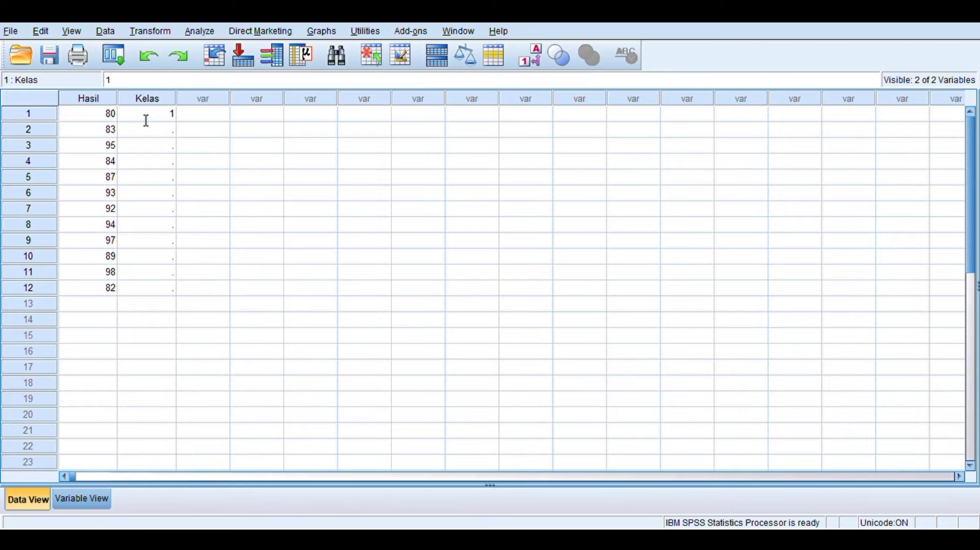
{"action": "key", "text": "Return"}
{"action": "type", "text": "1"}
{"action": "key", "text": "Return"}
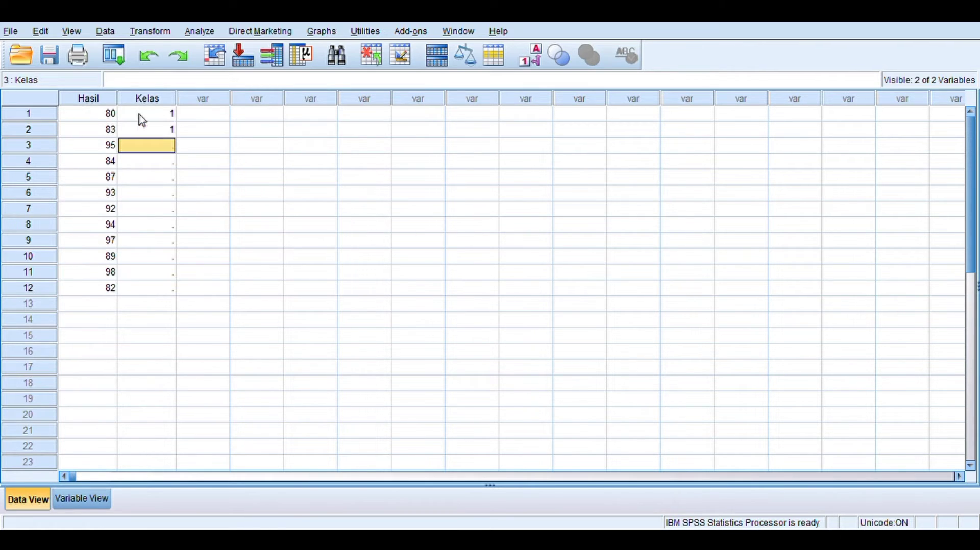
{"action": "type", "text": "1"}
{"action": "key", "text": "Return"}
{"action": "type", "text": "1"}
{"action": "key", "text": "Return"}
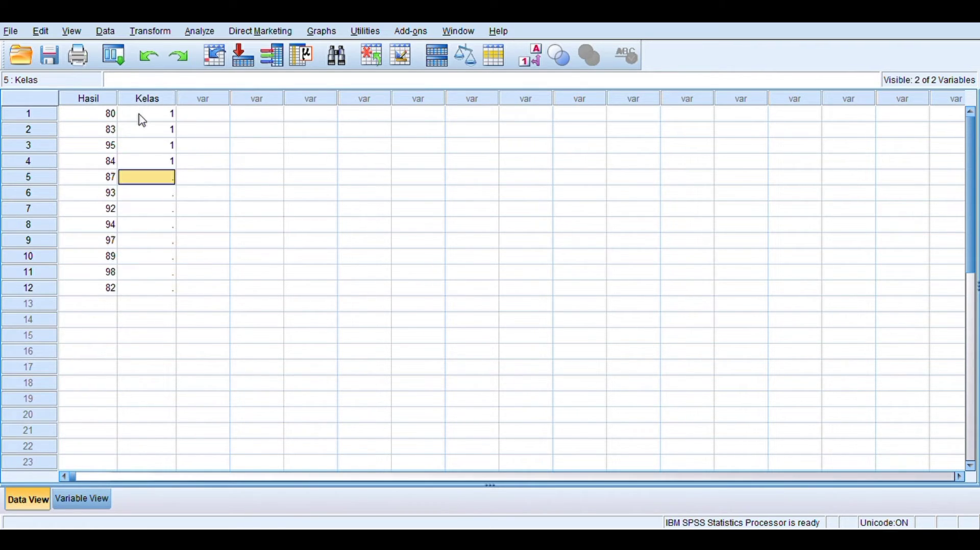
{"action": "type", "text": "1"}
{"action": "key", "text": "Return"}
{"action": "type", "text": "1"}
{"action": "key", "text": "Return"}
{"action": "type", "text": "1"}
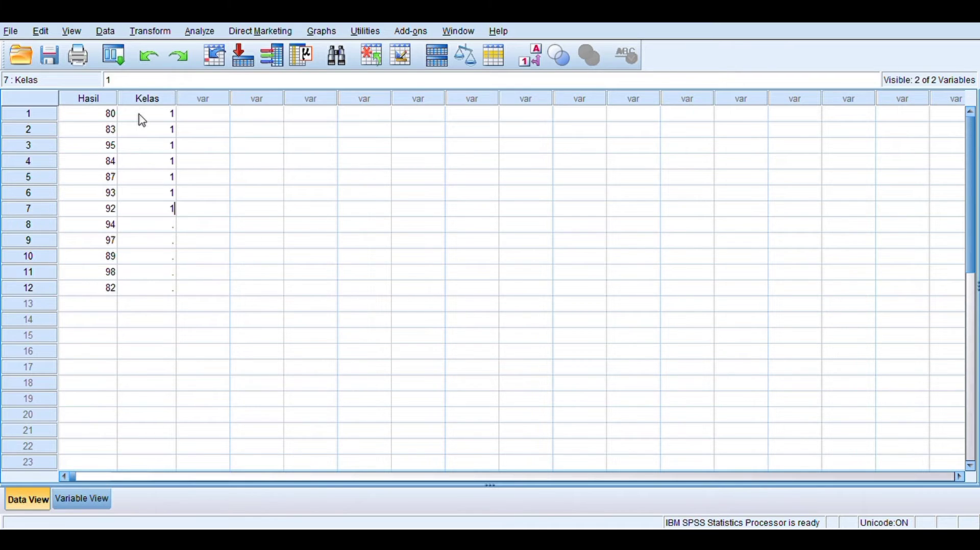
{"action": "key", "text": "Return"}
{"action": "type", "text": "1"}
{"action": "key", "text": "Return"}
{"action": "type", "text": "1"}
{"action": "key", "text": "Return"}
{"action": "type", "text": "1"}
{"action": "key", "text": "Return"}
{"action": "type", "text": "1"}
{"action": "key", "text": "Return"}
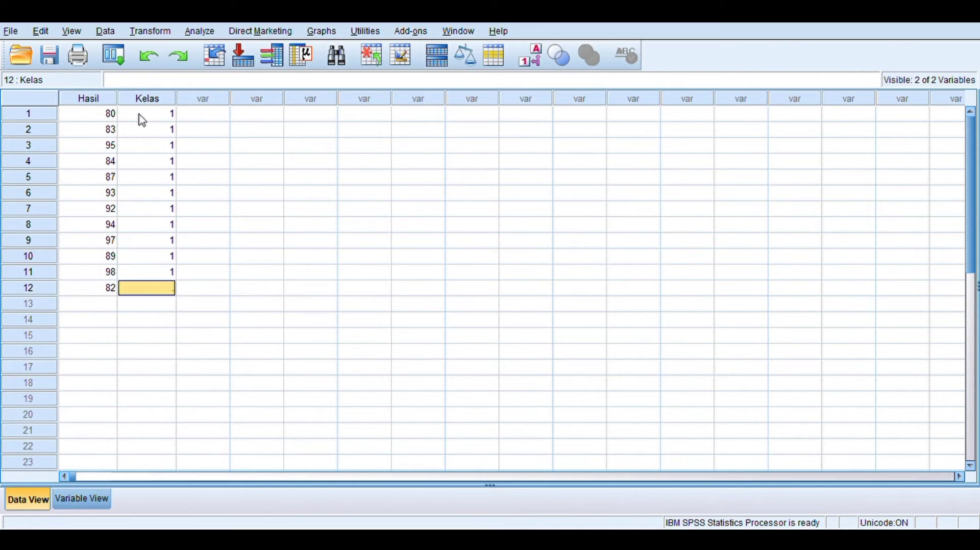
Step: Paste the copied Jigsaw class scores into the Hasil column from row 13 and enter 1 as Kelas for row 12
{"action": "left_click", "coordinate": [101, 308]}
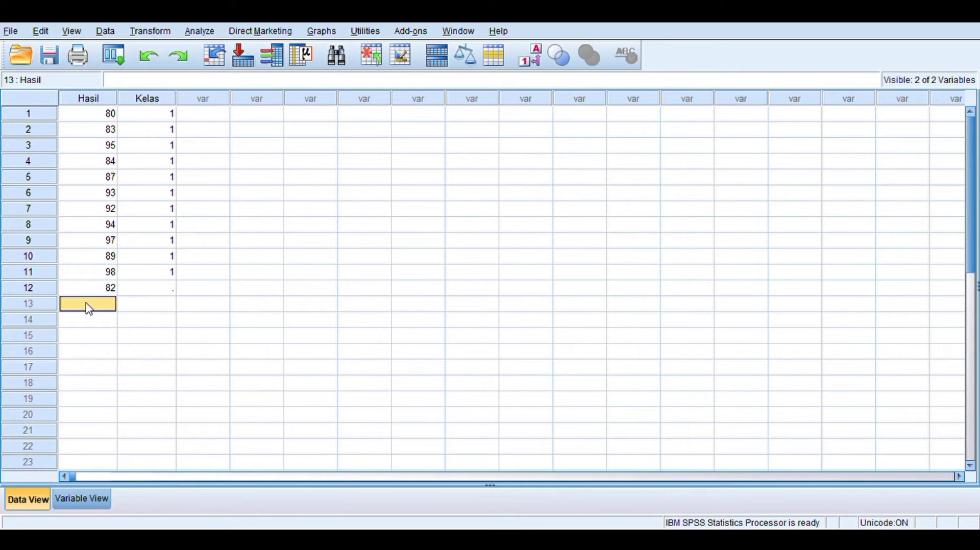
{"action": "key", "text": "ctrl+v"}
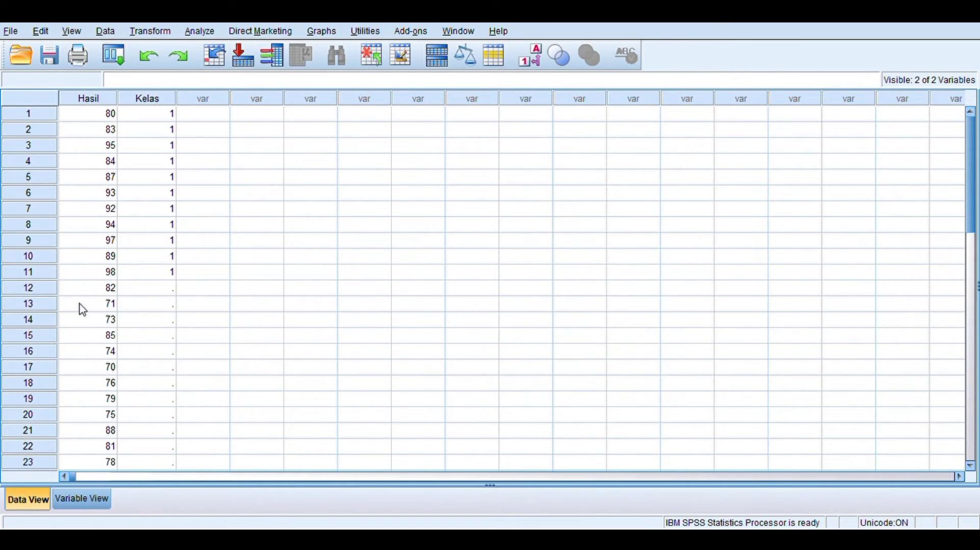
{"action": "left_click", "coordinate": [162, 289]}
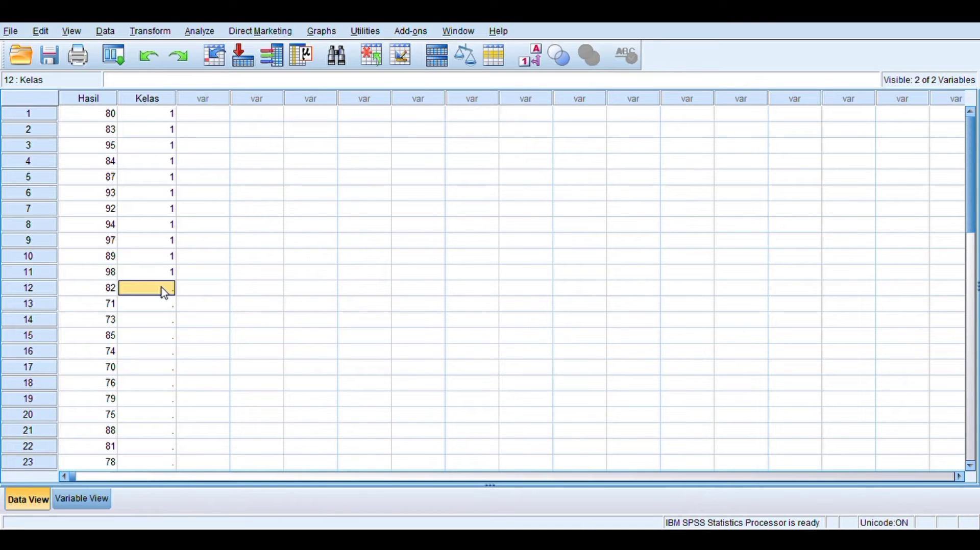
{"action": "type", "text": "1"}
{"action": "key", "text": "Return"}
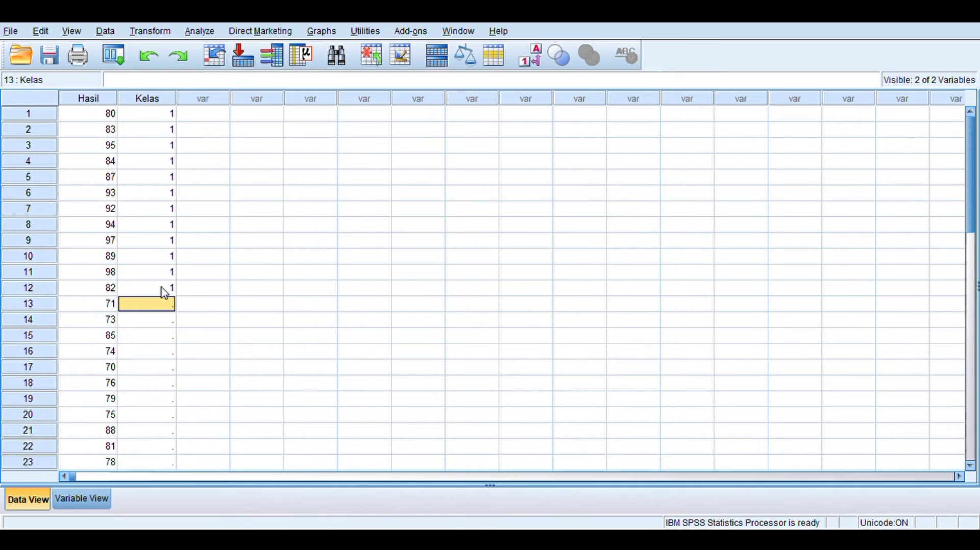
Step: Enter 2 as Kelas for every Jigsaw class score, rows 13 to 30
{"action": "type", "text": "2"}
{"action": "key", "text": "Return"}
{"action": "type", "text": "2"}
{"action": "key", "text": "Return"}
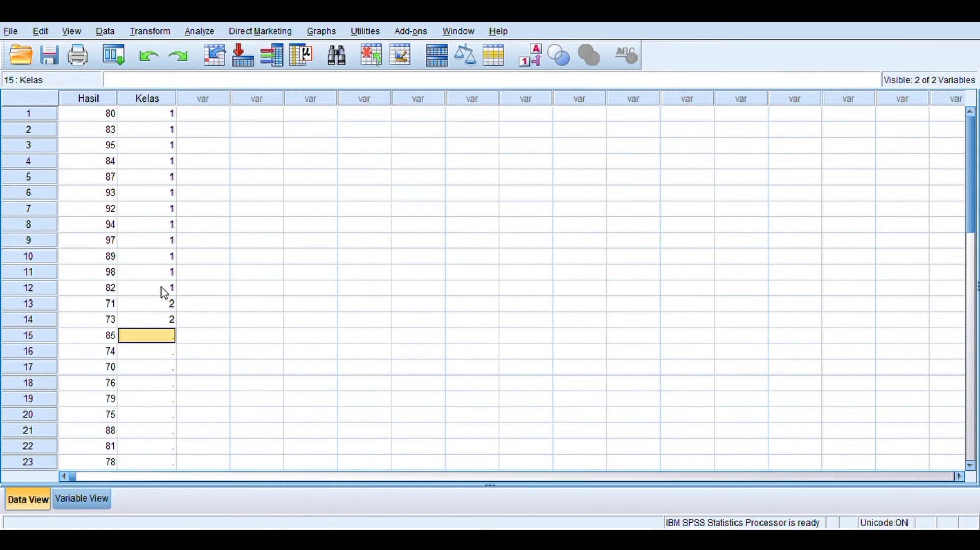
{"action": "type", "text": "2"}
{"action": "key", "text": "Return"}
{"action": "type", "text": "2"}
{"action": "key", "text": "Return"}
{"action": "type", "text": "2"}
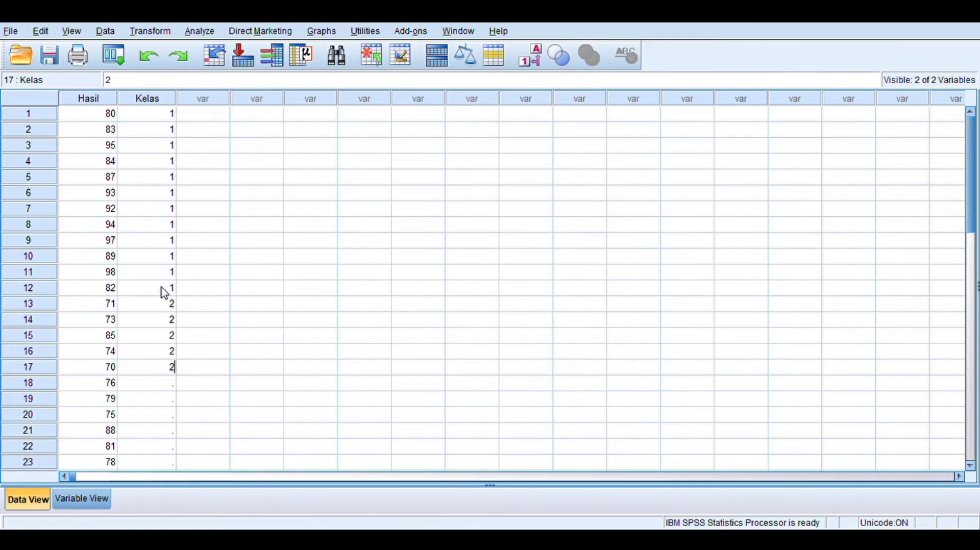
{"action": "key", "text": "Return"}
{"action": "type", "text": "2"}
{"action": "key", "text": "Return"}
{"action": "type", "text": "2"}
{"action": "key", "text": "Return"}
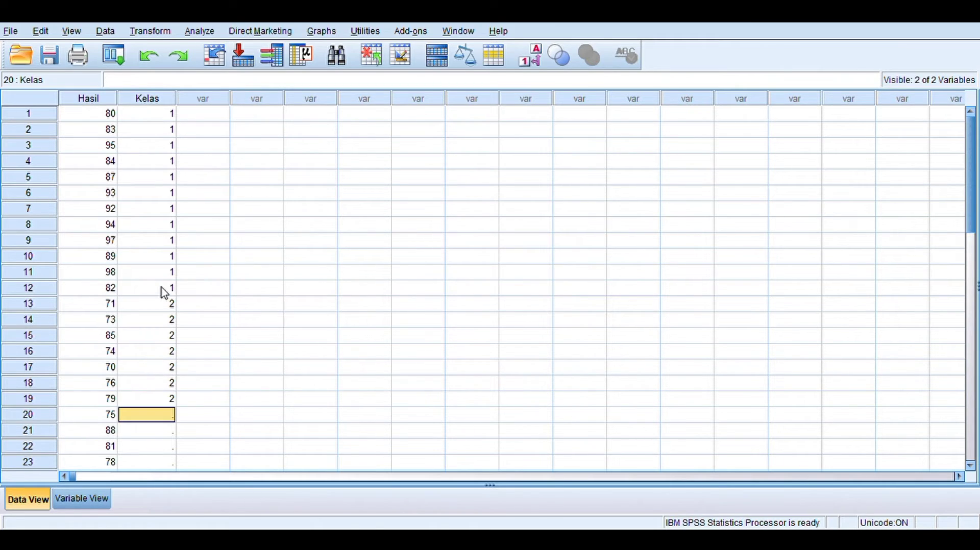
{"action": "type", "text": "2"}
{"action": "key", "text": "Return"}
{"action": "type", "text": "2"}
{"action": "key", "text": "Return"}
{"action": "type", "text": "2"}
{"action": "key", "text": "Return"}
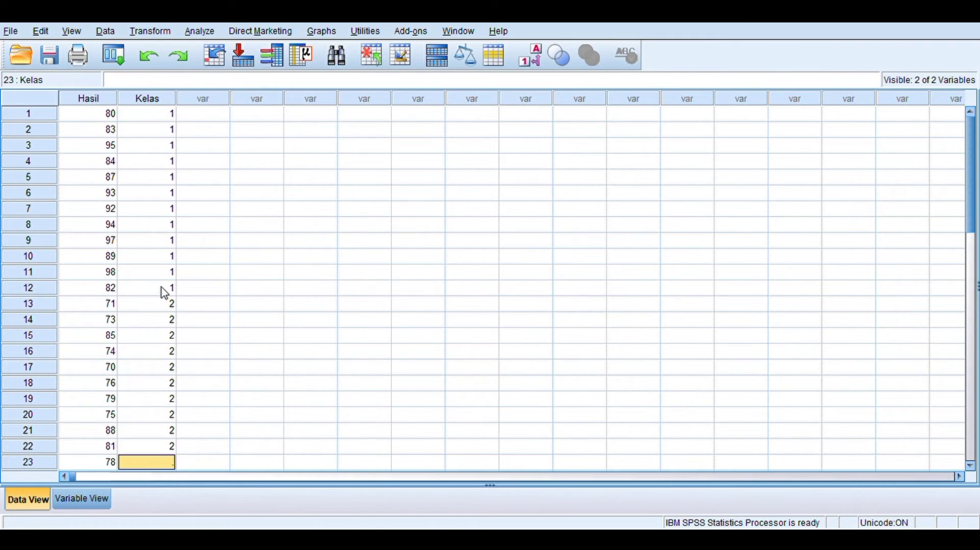
{"action": "type", "text": "2"}
{"action": "key", "text": "Return"}
{"action": "type", "text": "2"}
{"action": "key", "text": "Return"}
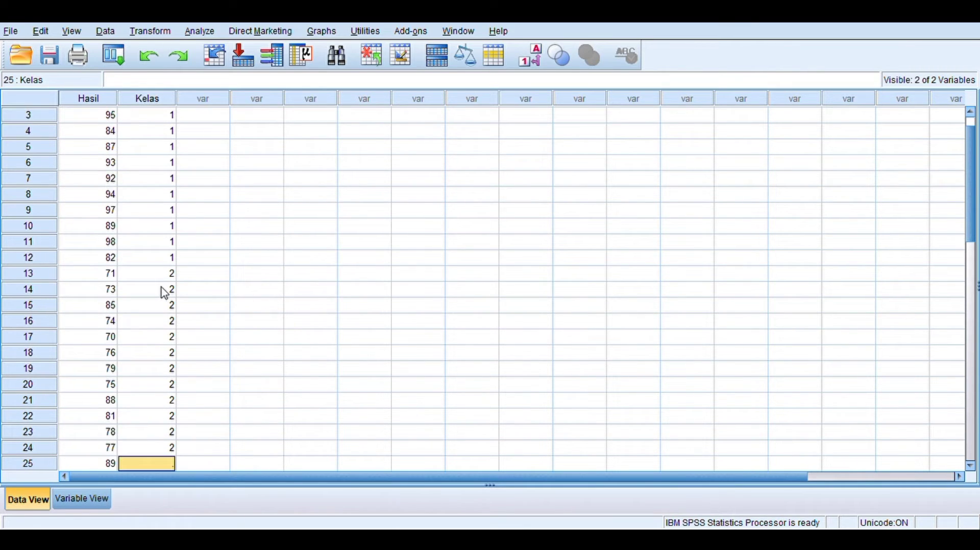
{"action": "type", "text": "2"}
{"action": "key", "text": "Return"}
{"action": "type", "text": "2"}
{"action": "key", "text": "Return"}
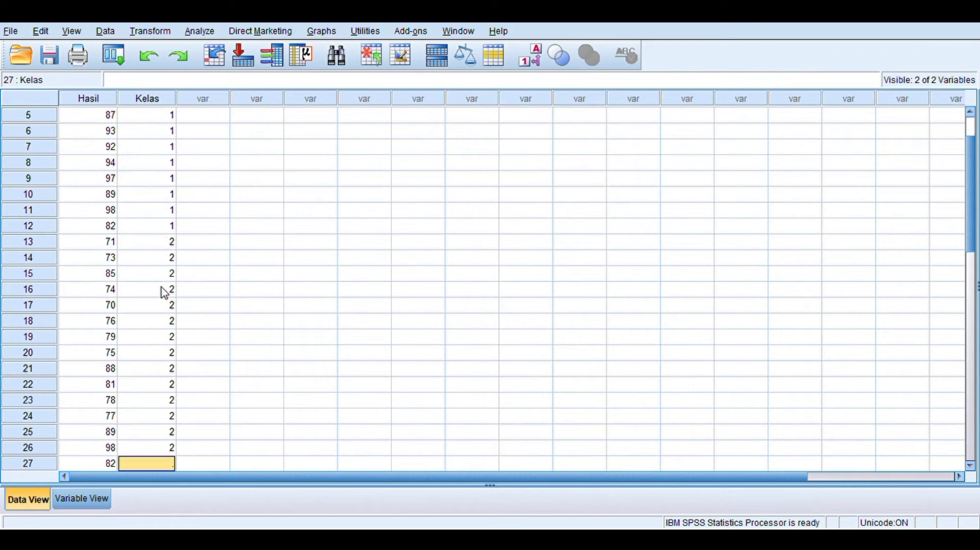
{"action": "type", "text": "2"}
{"action": "key", "text": "Return"}
{"action": "type", "text": "2"}
{"action": "key", "text": "Return"}
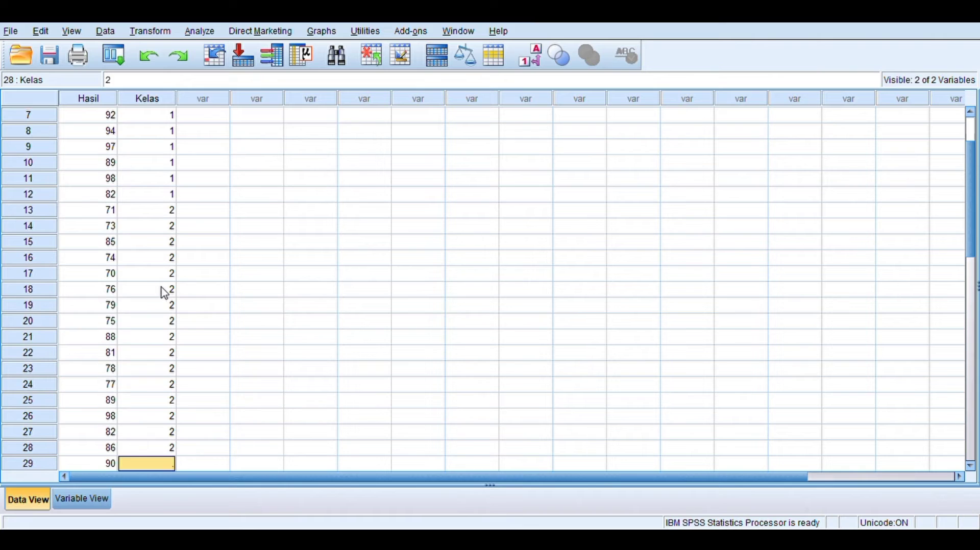
{"action": "type", "text": "2"}
{"action": "key", "text": "Return"}
{"action": "type", "text": "2"}
{"action": "key", "text": "Return"}
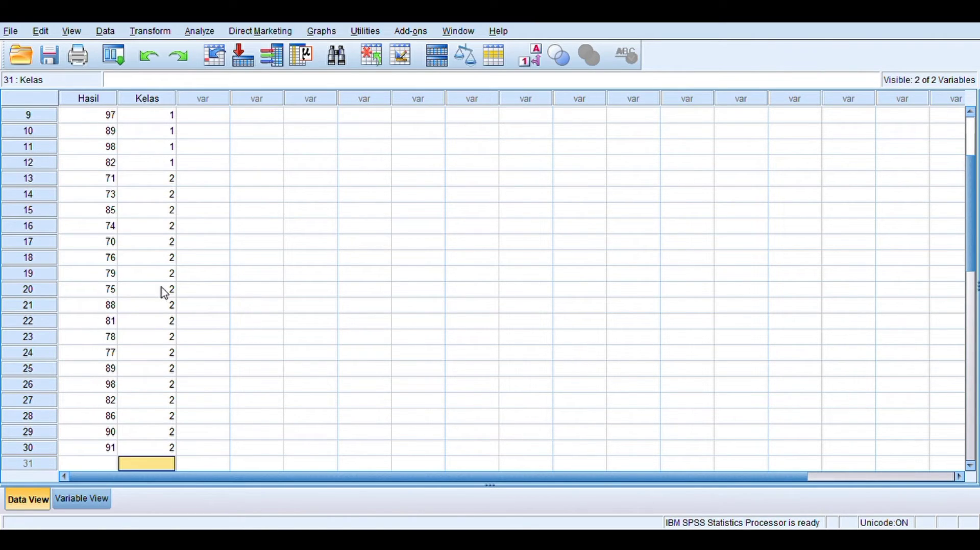
Step: Run a legacy nonparametric Mann-Whitney U test for two independent samples on Hasil belajar, grouped by Kelas with groups 1 and 2
{"action": "scroll", "coordinate": [249, 256], "scroll_direction": "up", "scroll_amount": 3}
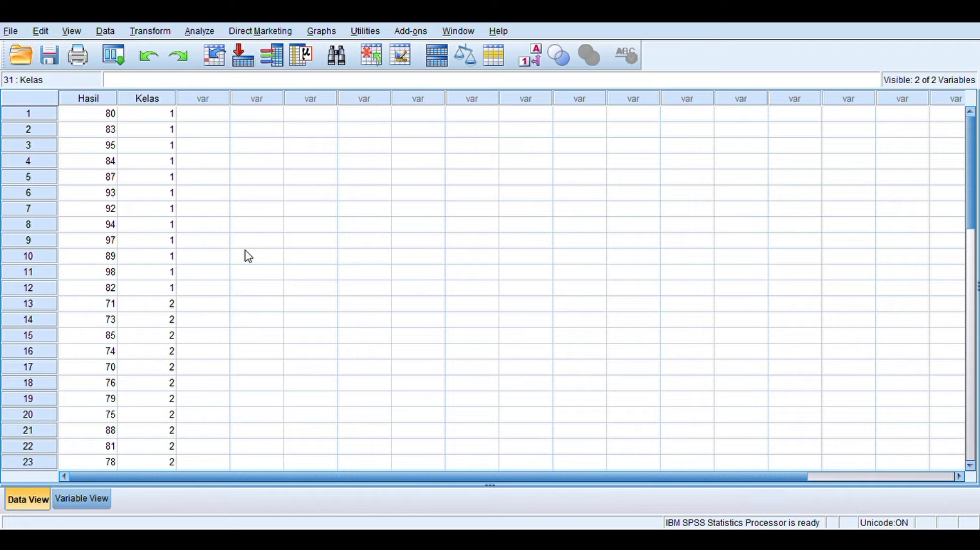
{"action": "left_click", "coordinate": [198, 33]}
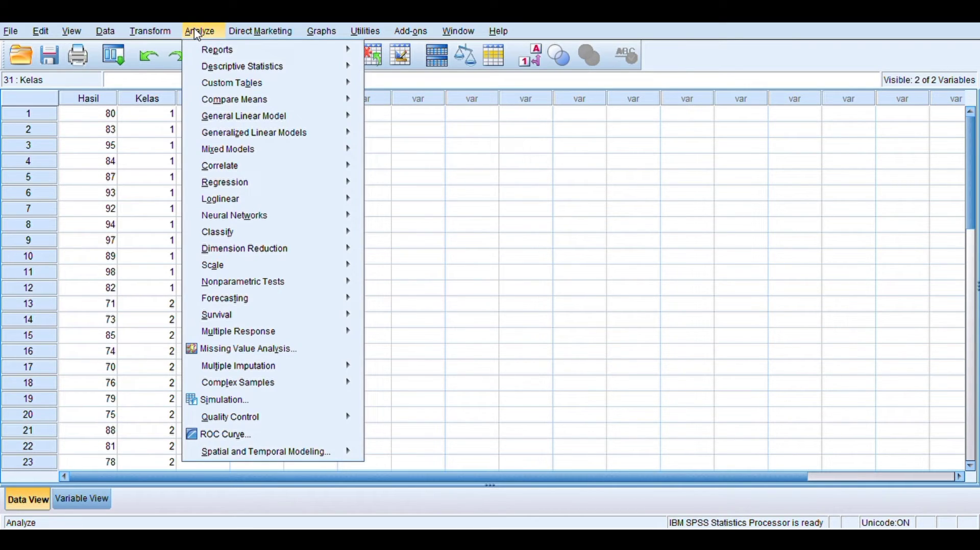
{"action": "mouse_move", "coordinate": [237, 282]}
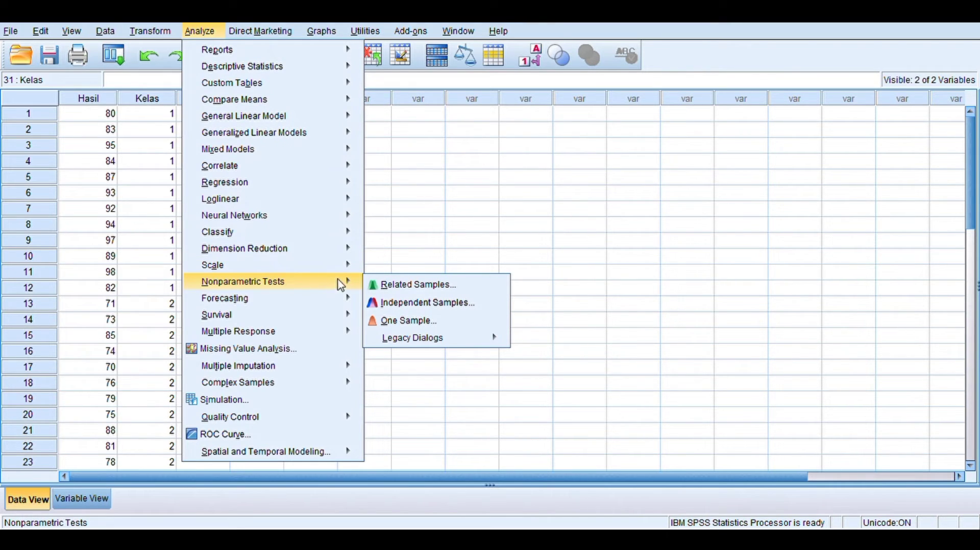
{"action": "mouse_move", "coordinate": [434, 345]}
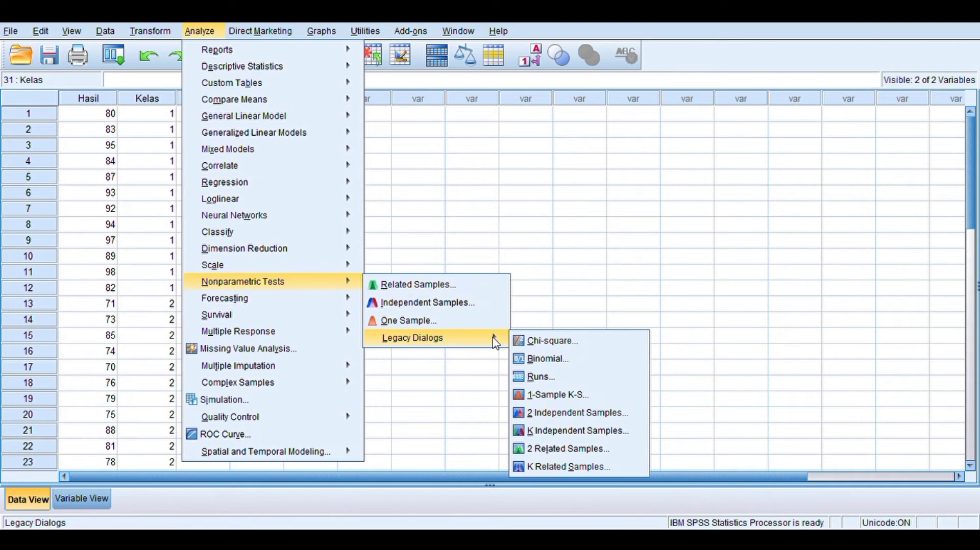
{"action": "left_click", "coordinate": [555, 420]}
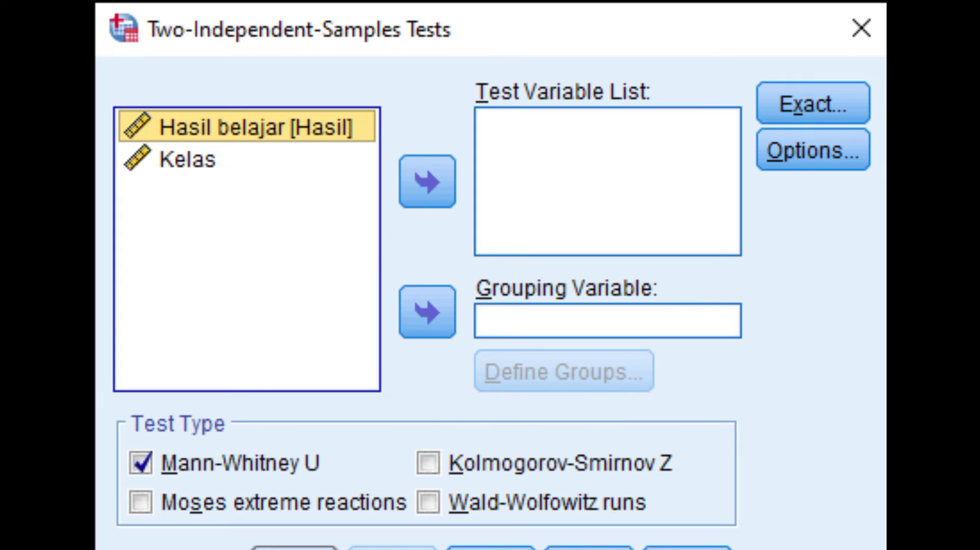
{"action": "left_click", "coordinate": [428, 182]}
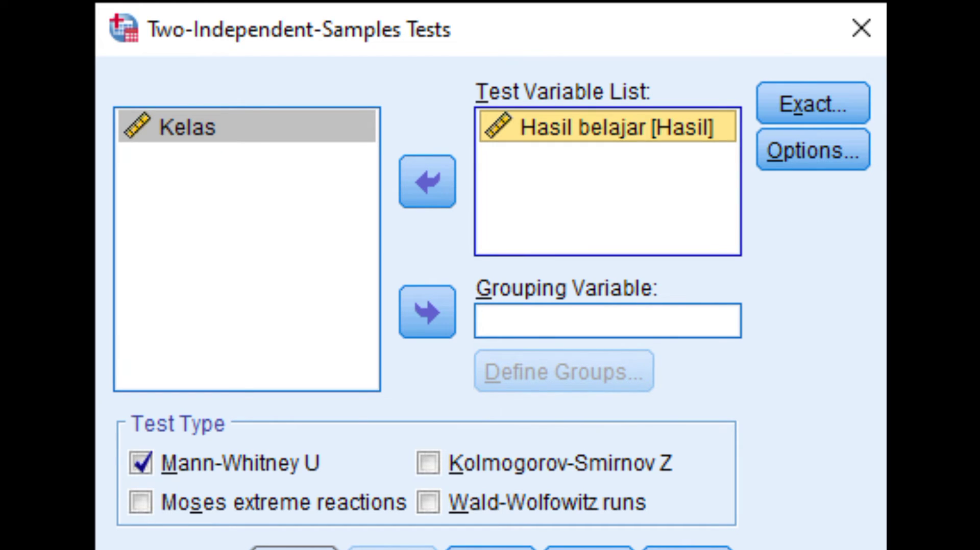
{"action": "left_click", "coordinate": [188, 127]}
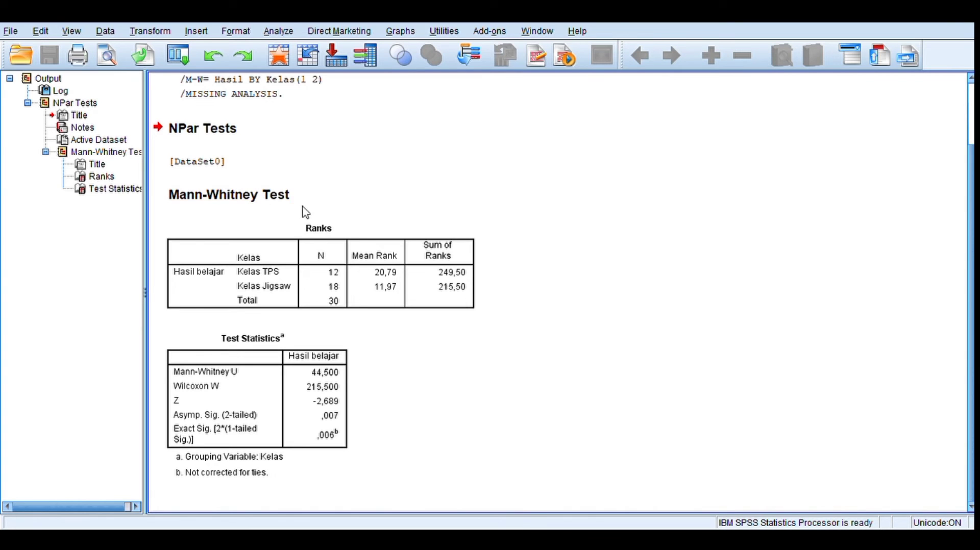
Step: Examine the Mann-Whitney output, checking the Ranks table and the U value and significance in the Test Statistics table
{"action": "left_click", "coordinate": [352, 229]}
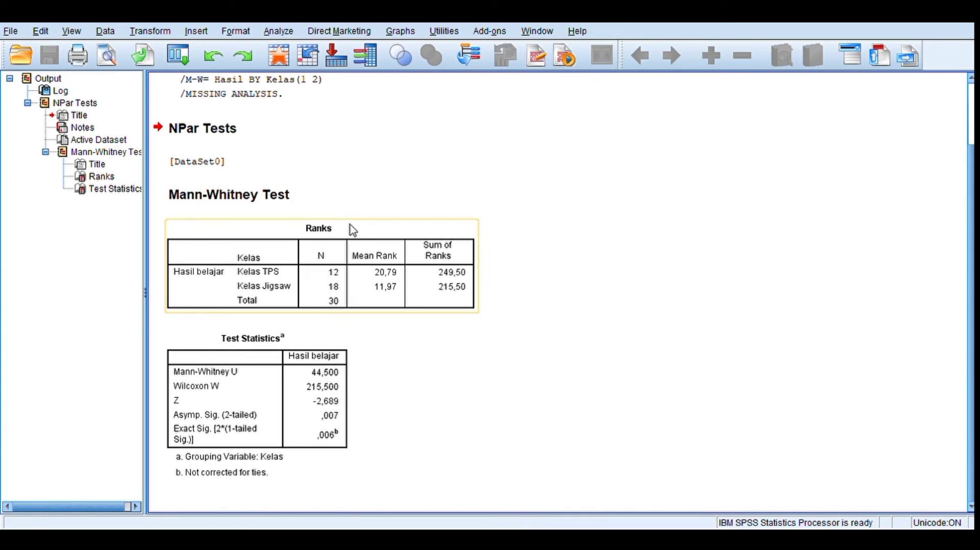
{"action": "left_click", "coordinate": [283, 363]}
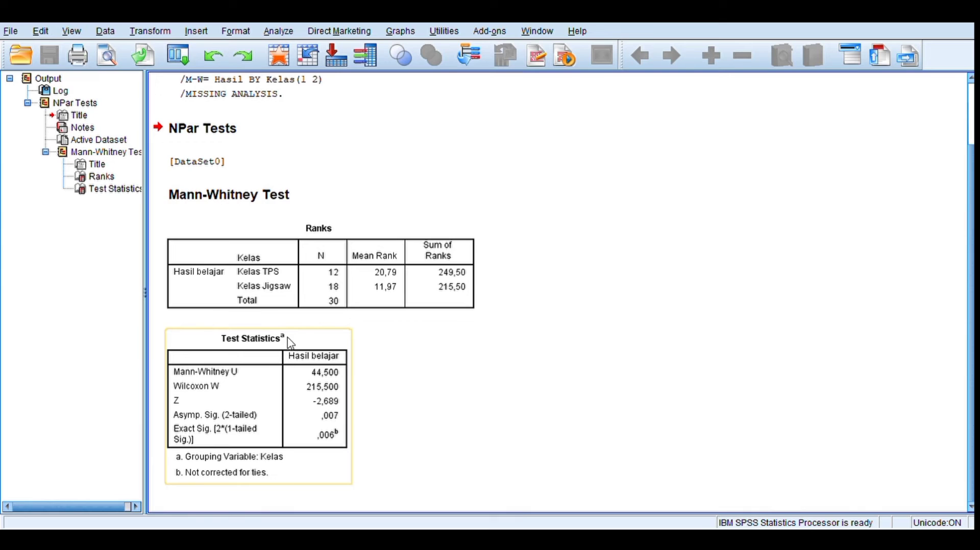
{"action": "left_click", "coordinate": [388, 371]}
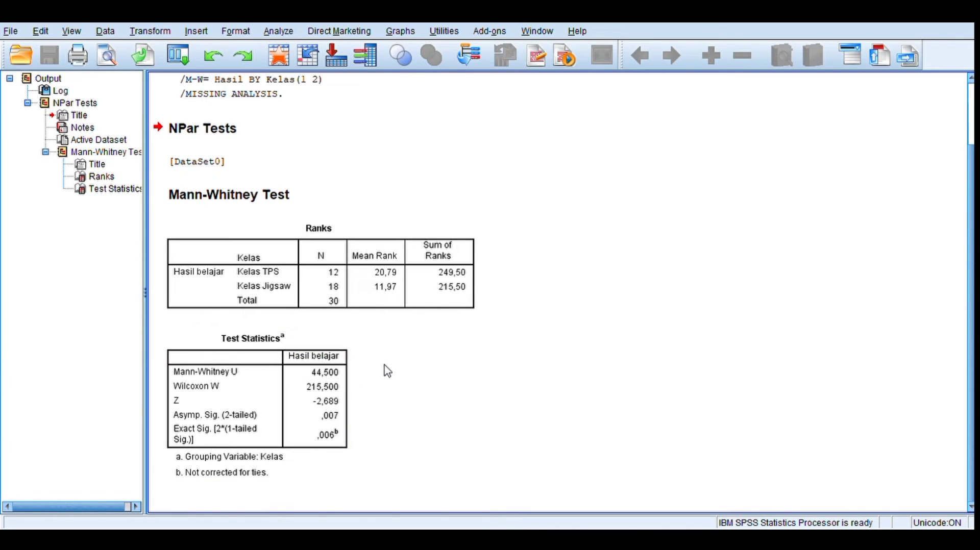
{"action": "left_click", "coordinate": [227, 307]}
{"action": "left_click", "coordinate": [333, 431]}
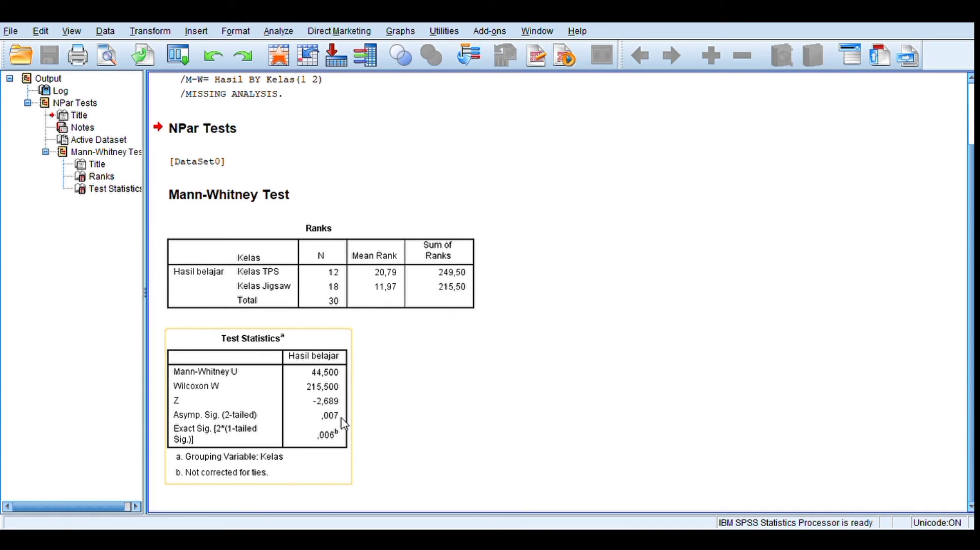
{"action": "left_click", "coordinate": [366, 422]}
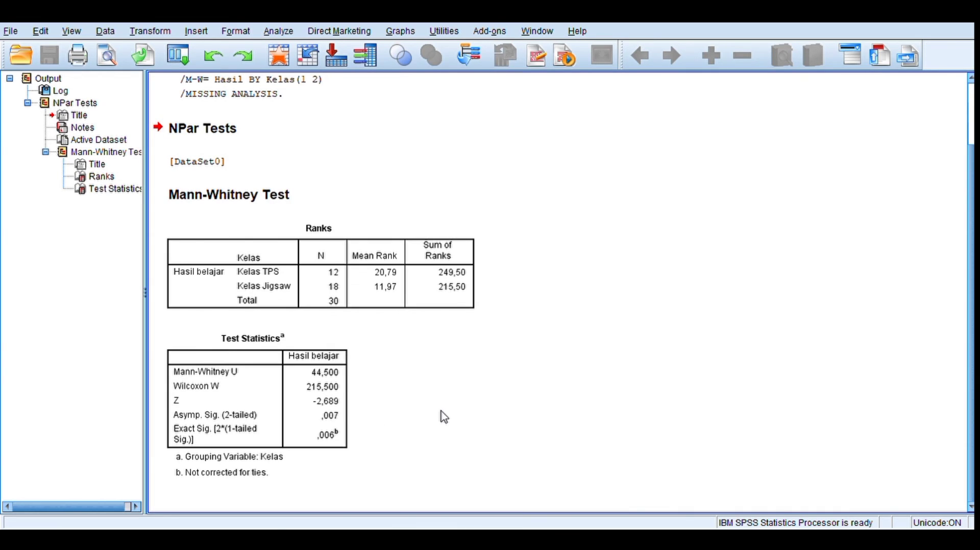
{"action": "left_click", "coordinate": [326, 381]}
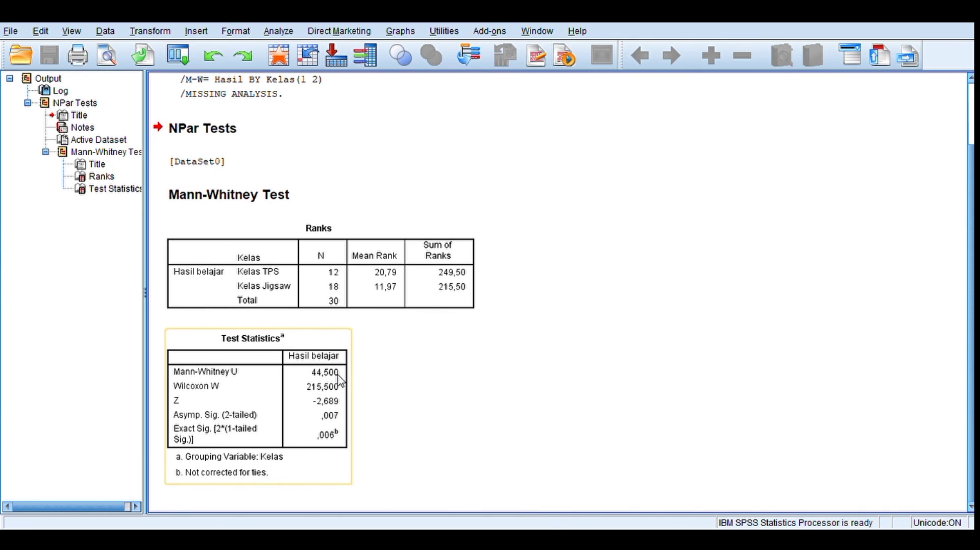
{"action": "left_click", "coordinate": [379, 380]}
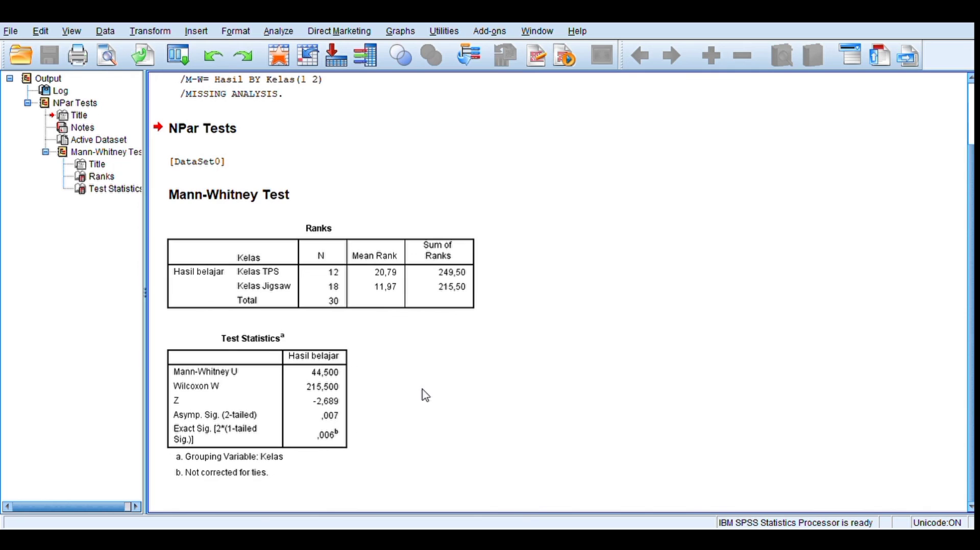